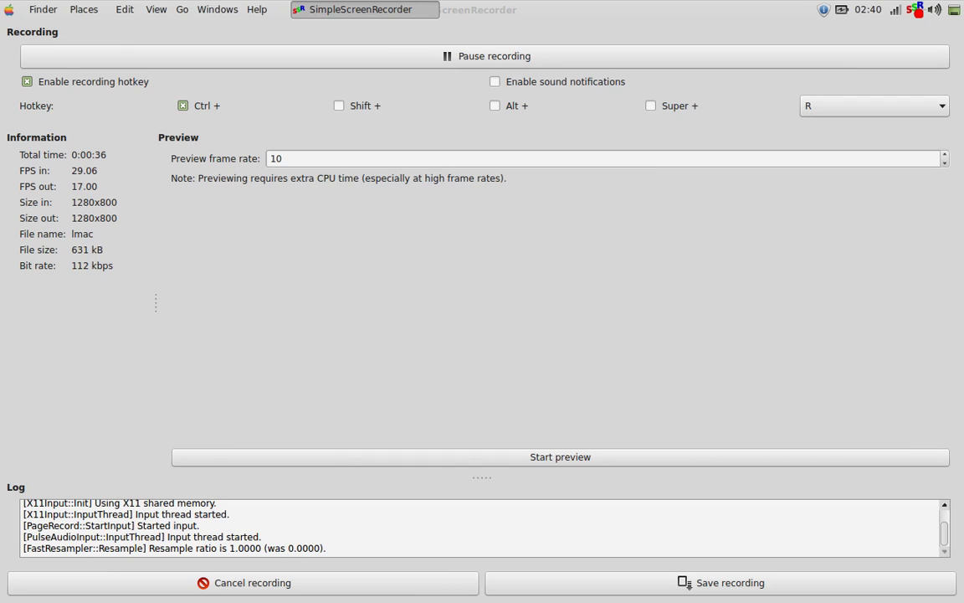
Minimize the SimpleScreenRecorder window so the desktop shows while recording continues.
left_click(365, 9)
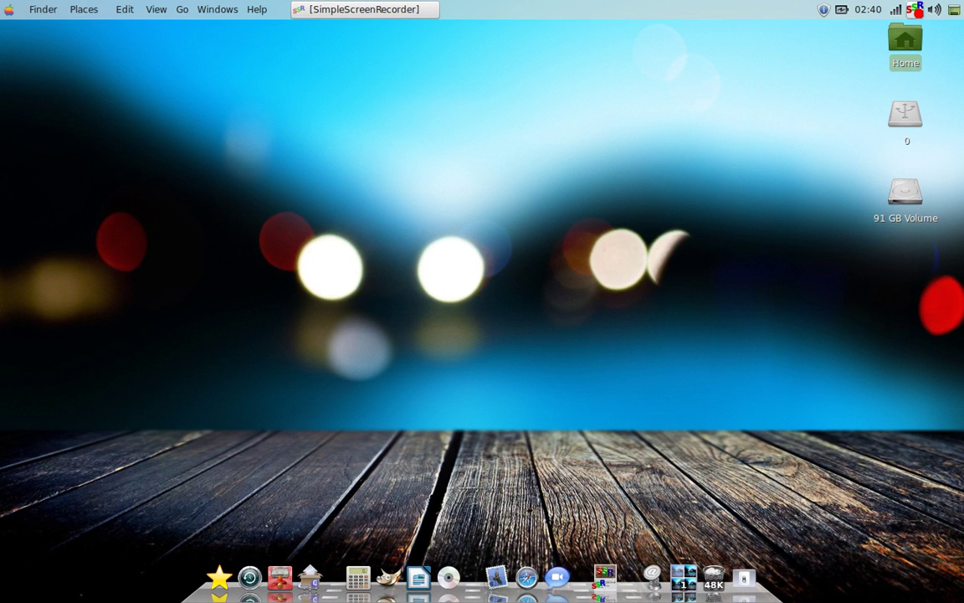
right_click(824, 9)
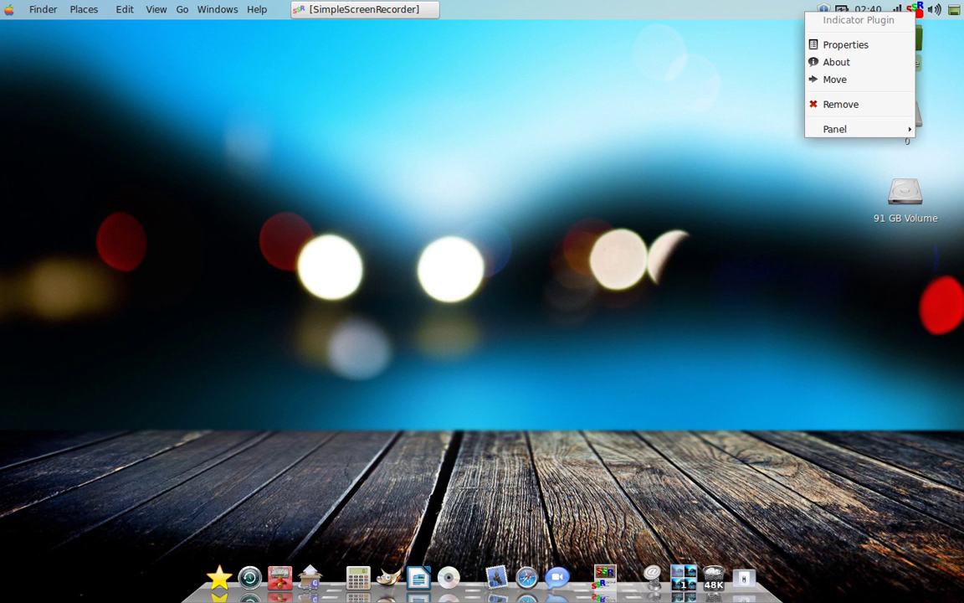
left_click(916, 9)
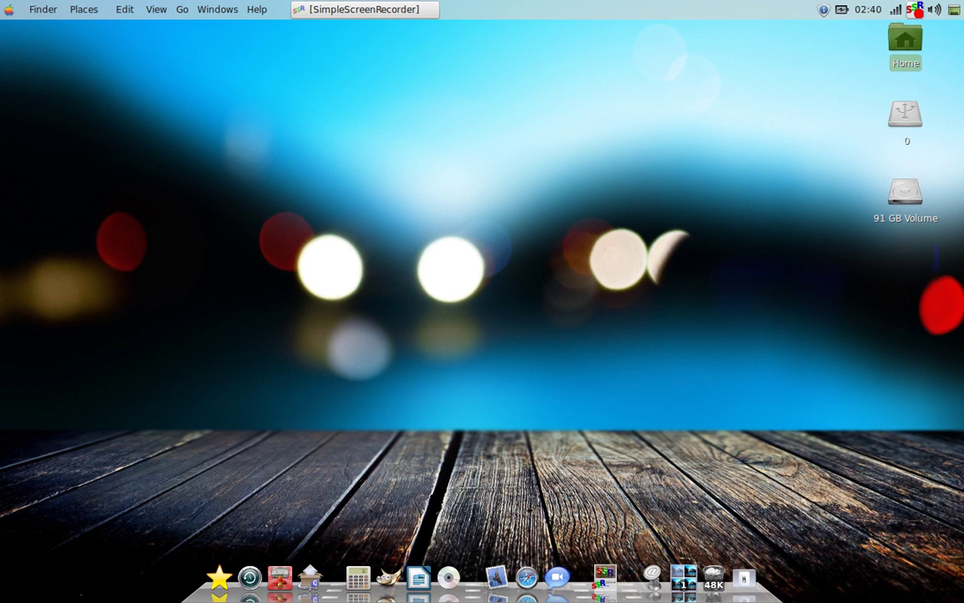
left_click(916, 9)
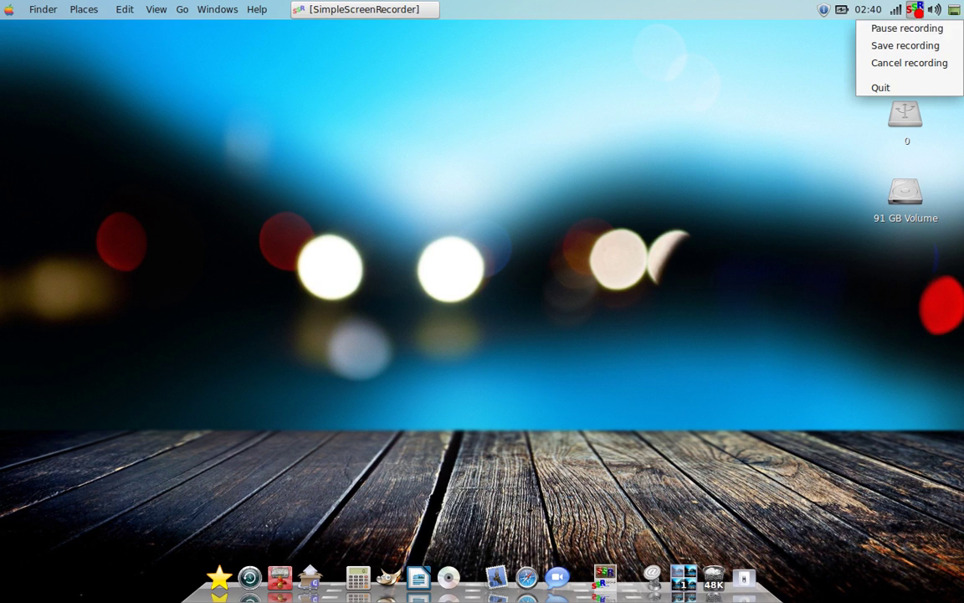
left_click(905, 42)
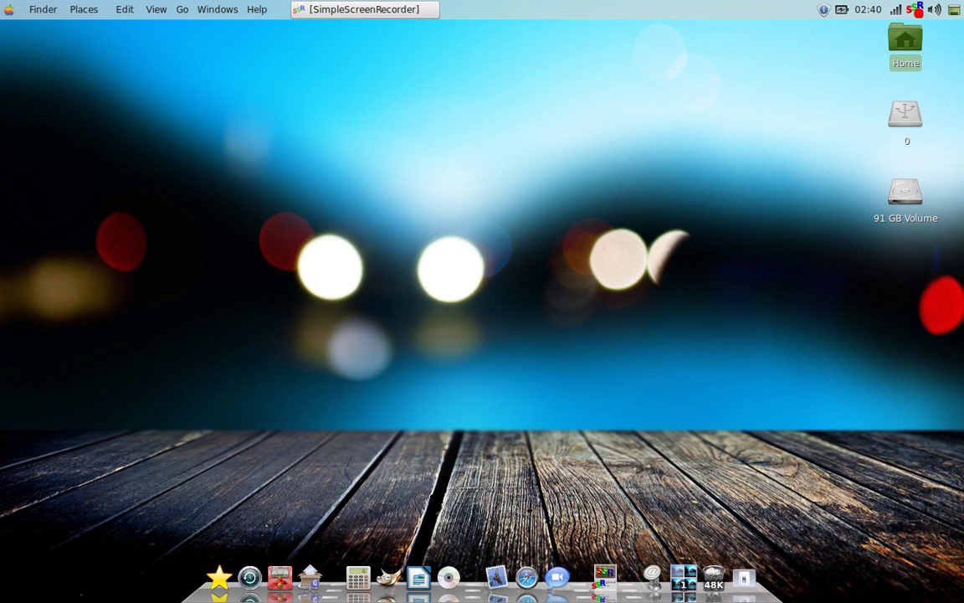
key("super")
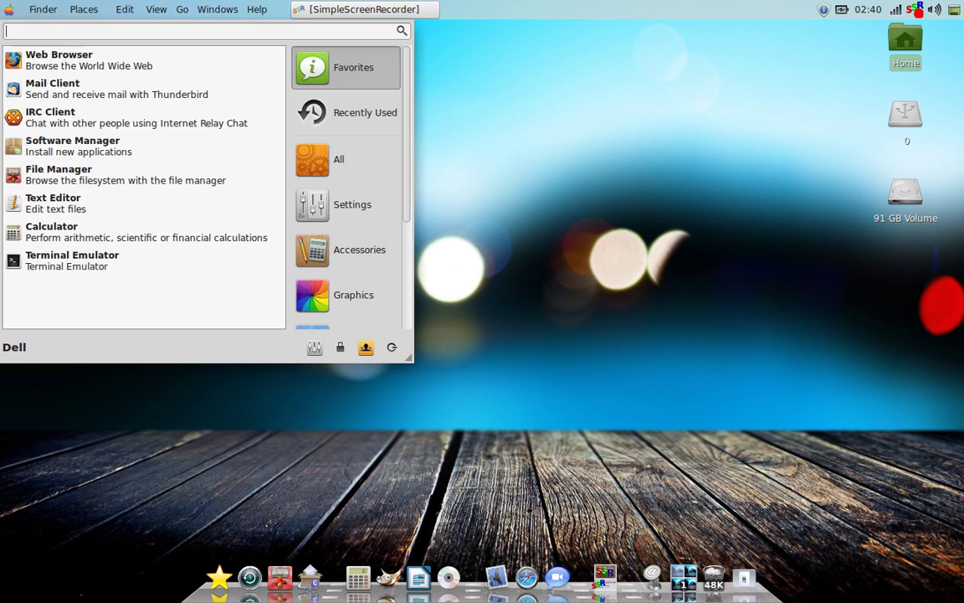
key("Escape")
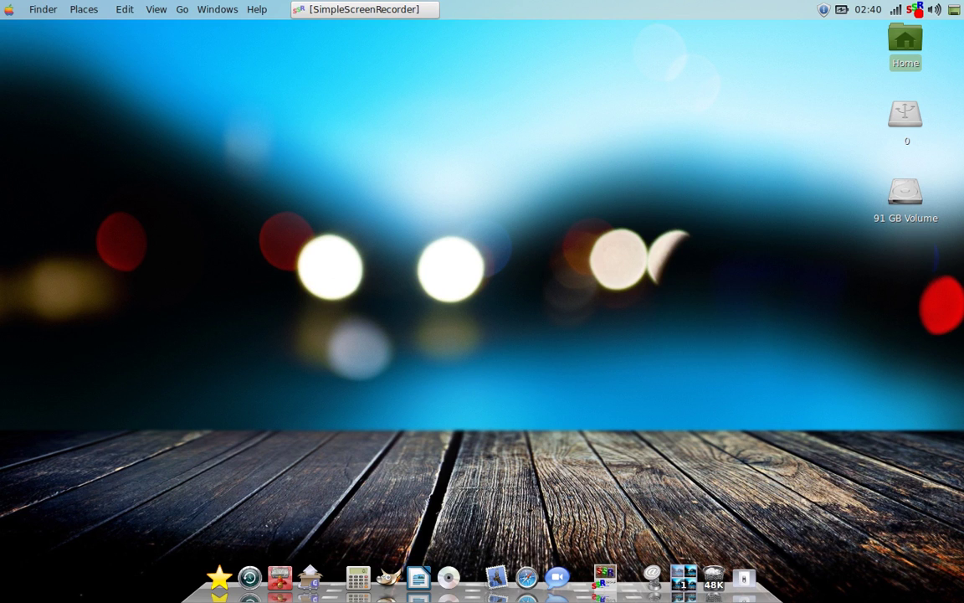
key("super")
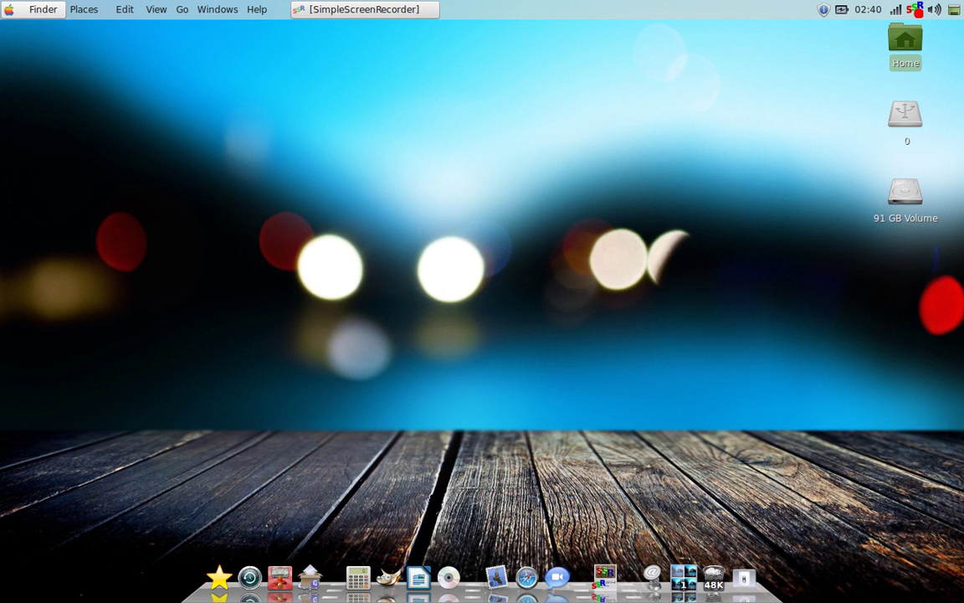
key("super")
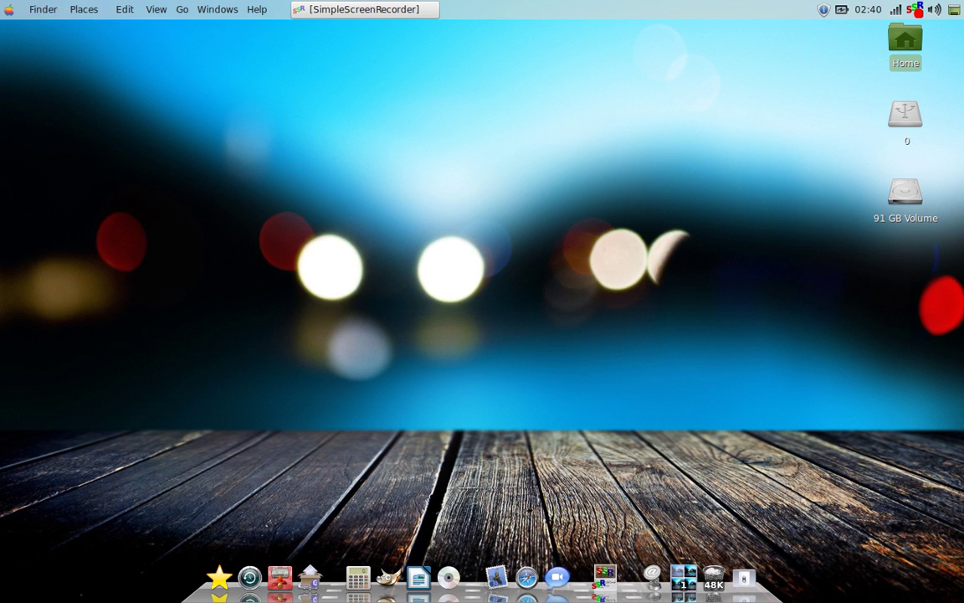
key("super")
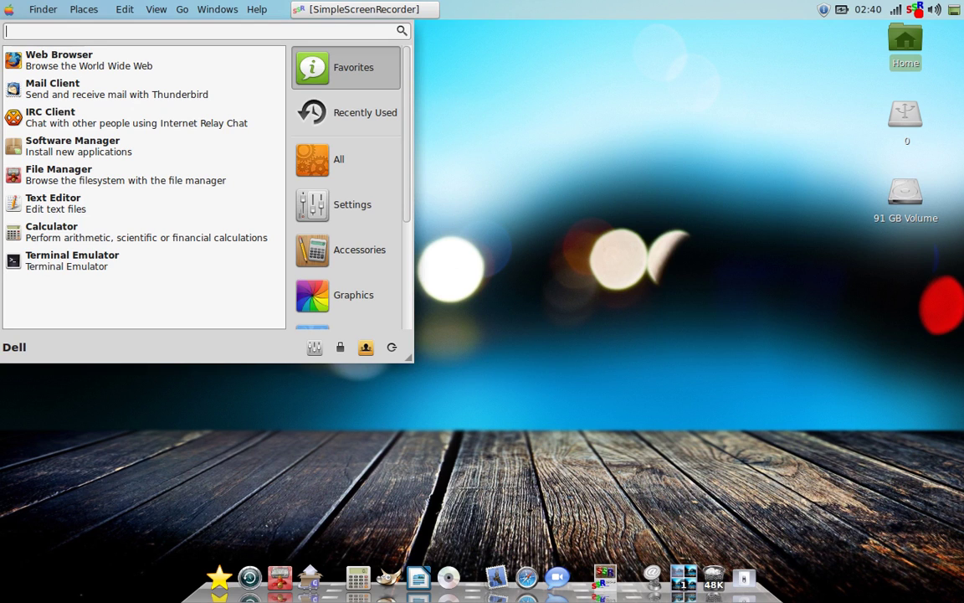
Toggle the Whisker menu with the Super key, then drop down the Places list of Trash, Desktop, Documents and Downloads.
key("Escape")
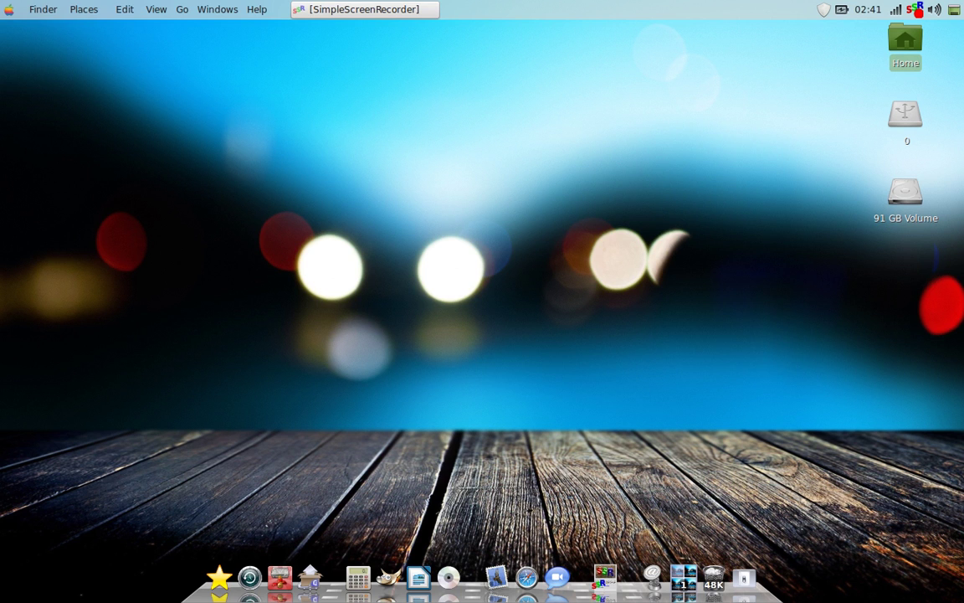
key("super")
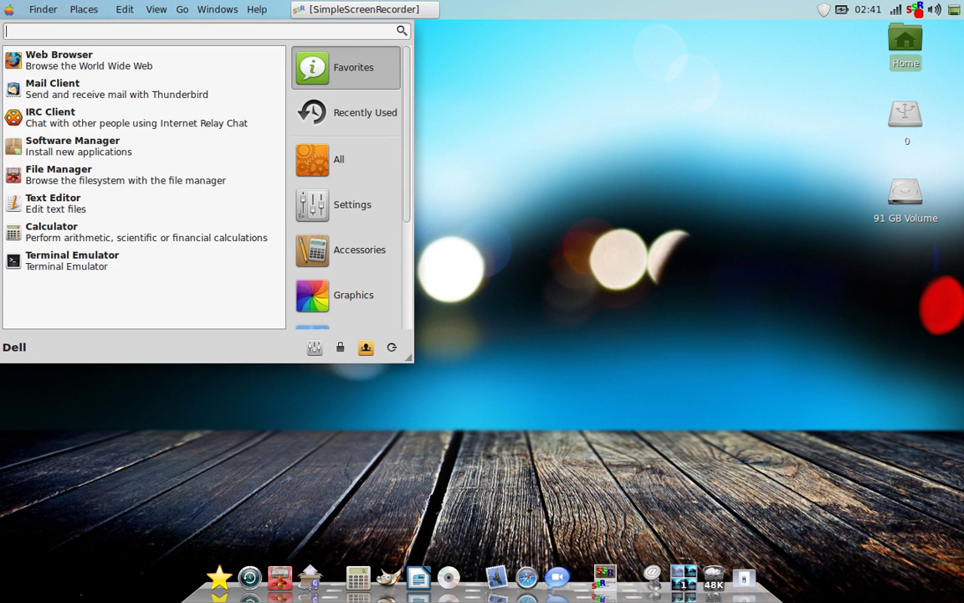
key("Escape")
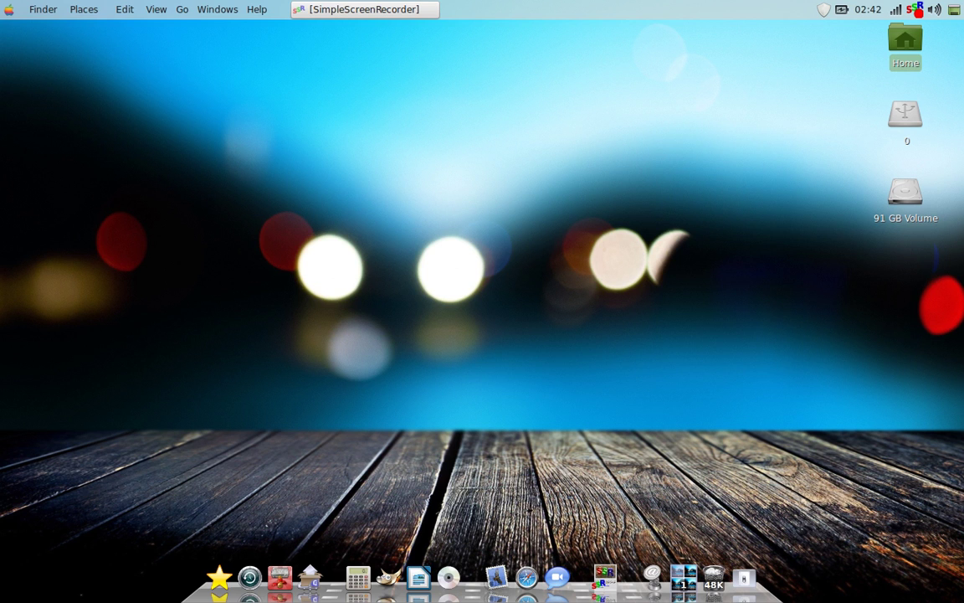
key("super")
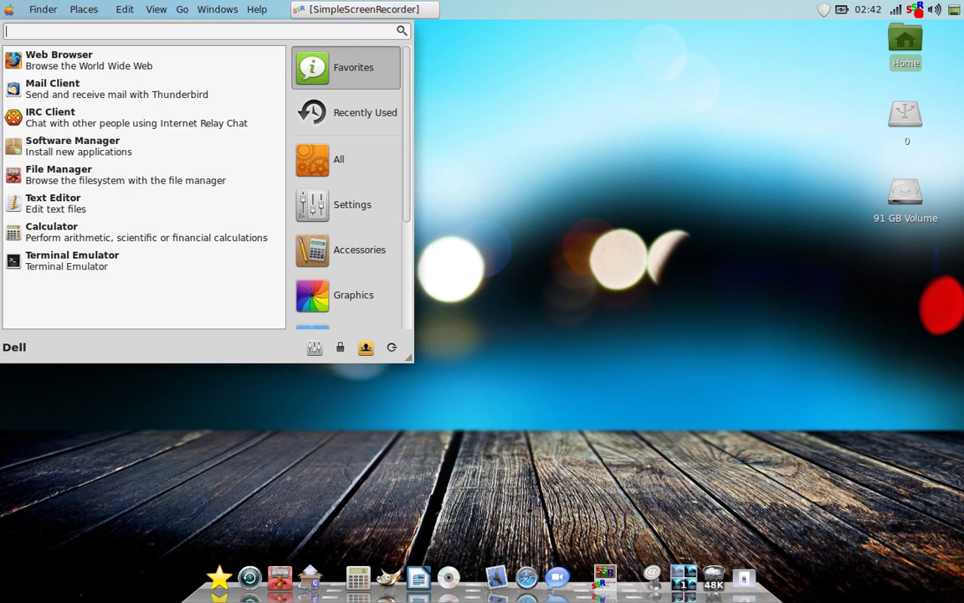
key("Escape")
key("Down")
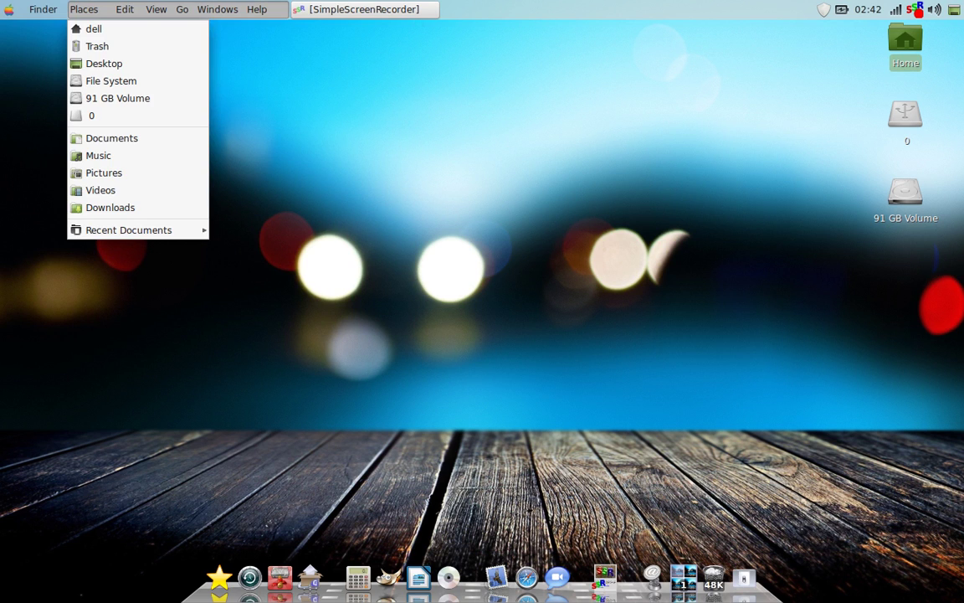
key("Escape")
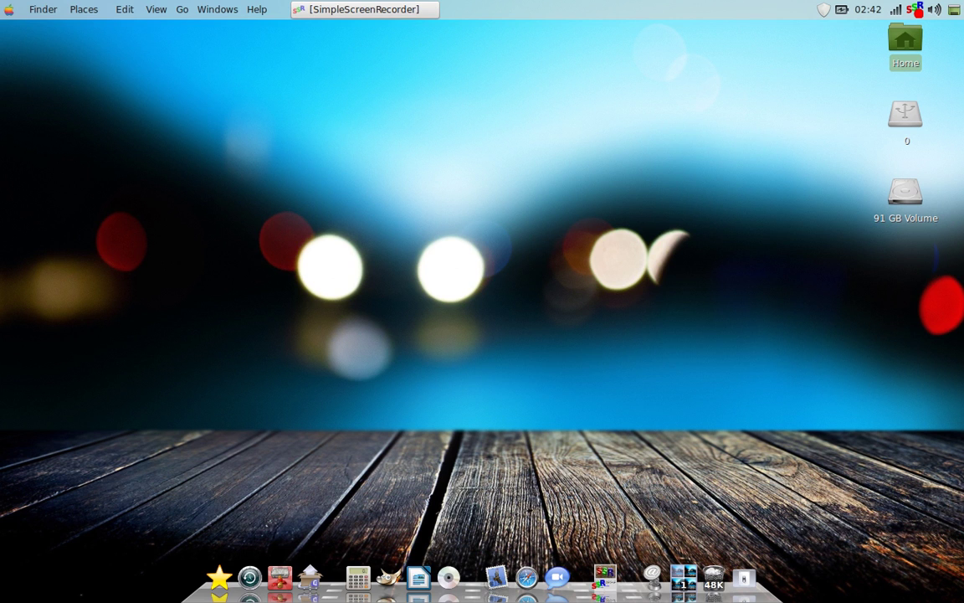
key("super")
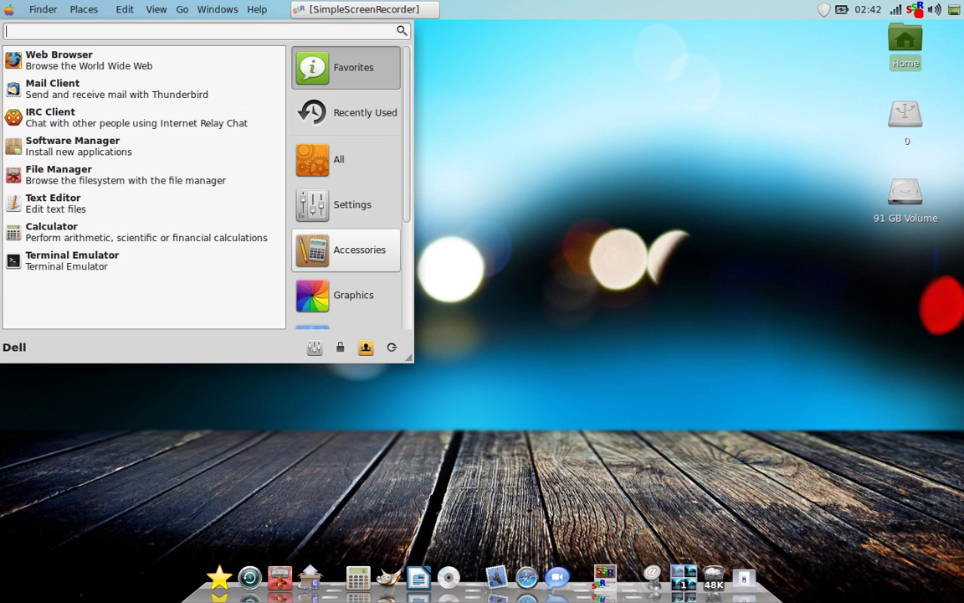
scroll(345, 112, "down", 4)
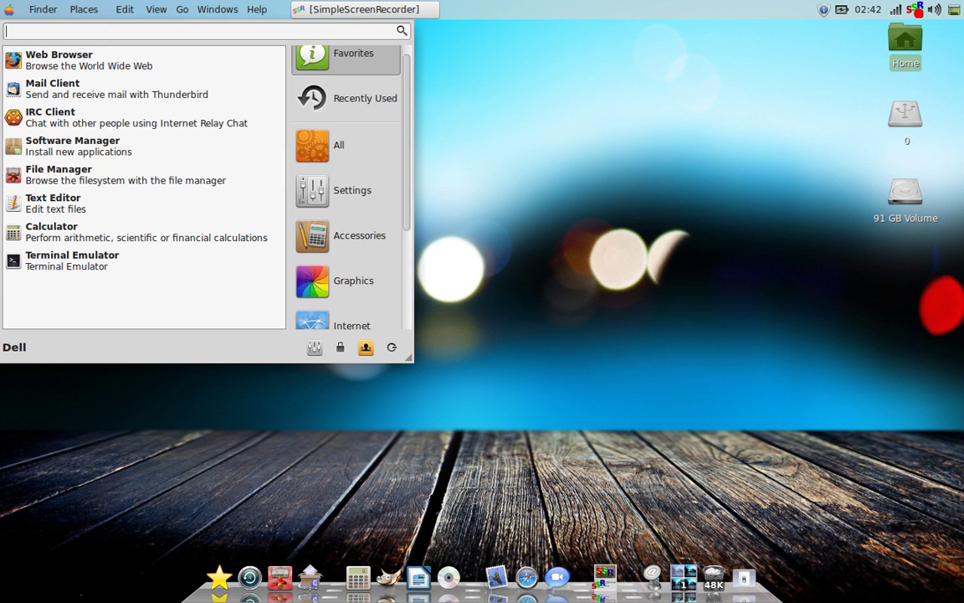
scroll(346, 184, "down", 1)
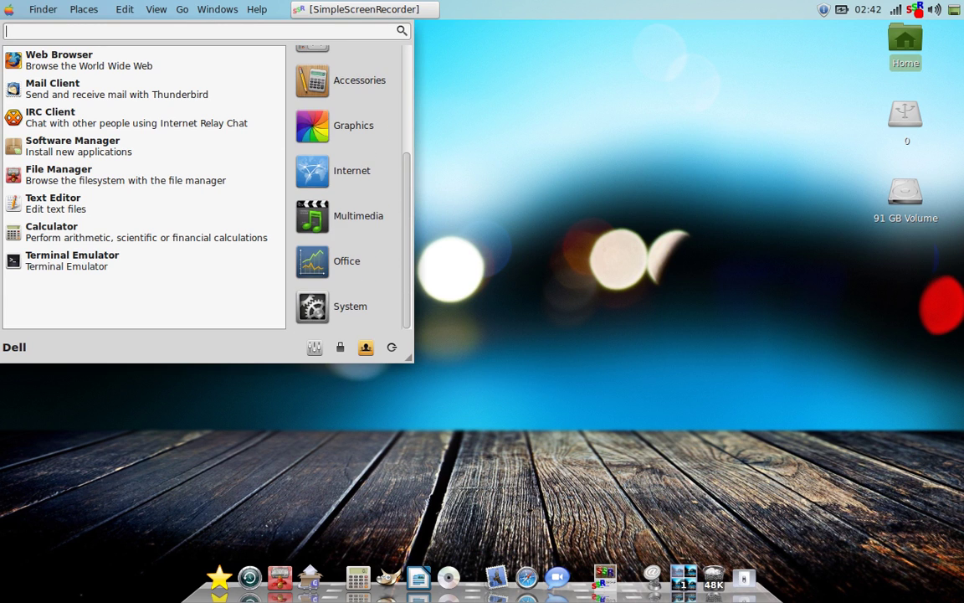
scroll(346, 184, "up", 4)
scroll(345, 184, "up", 1)
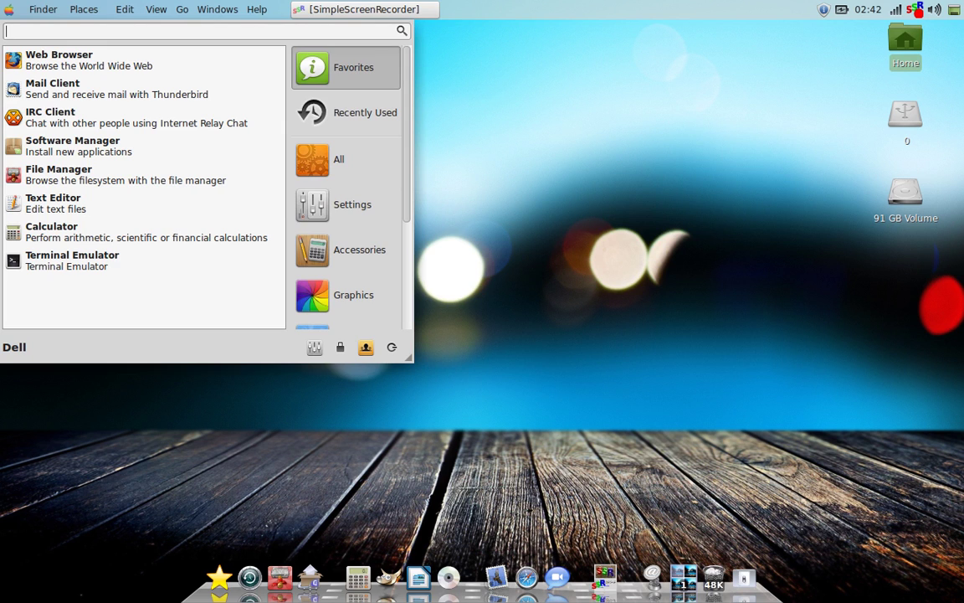
scroll(348, 187, "down", 3)
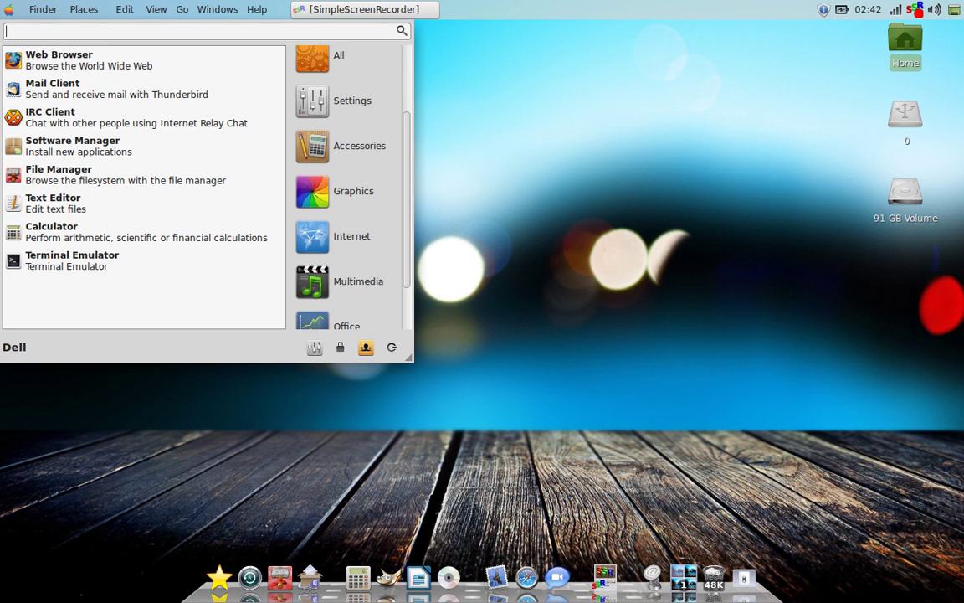
key("Escape")
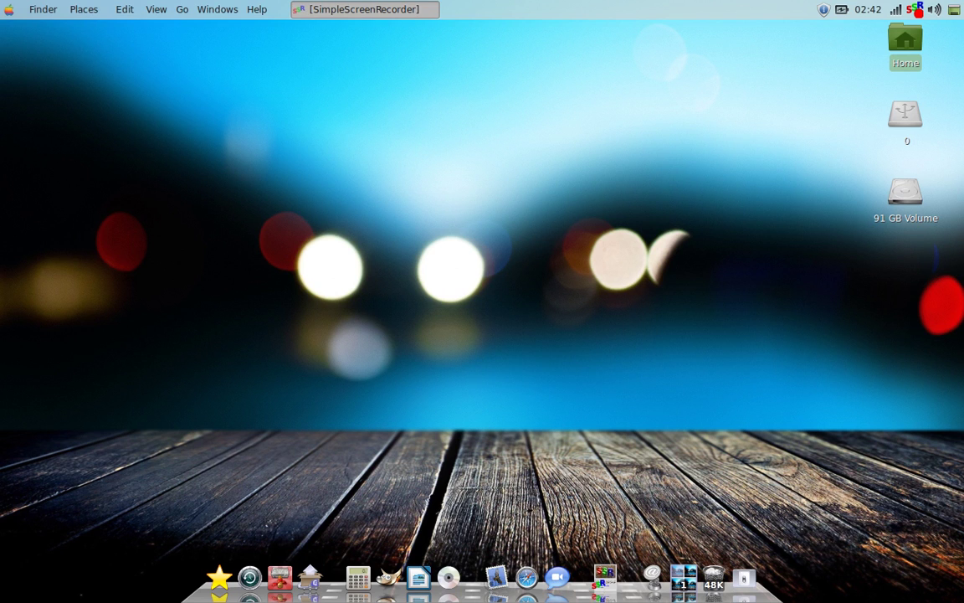
left_click(365, 9)
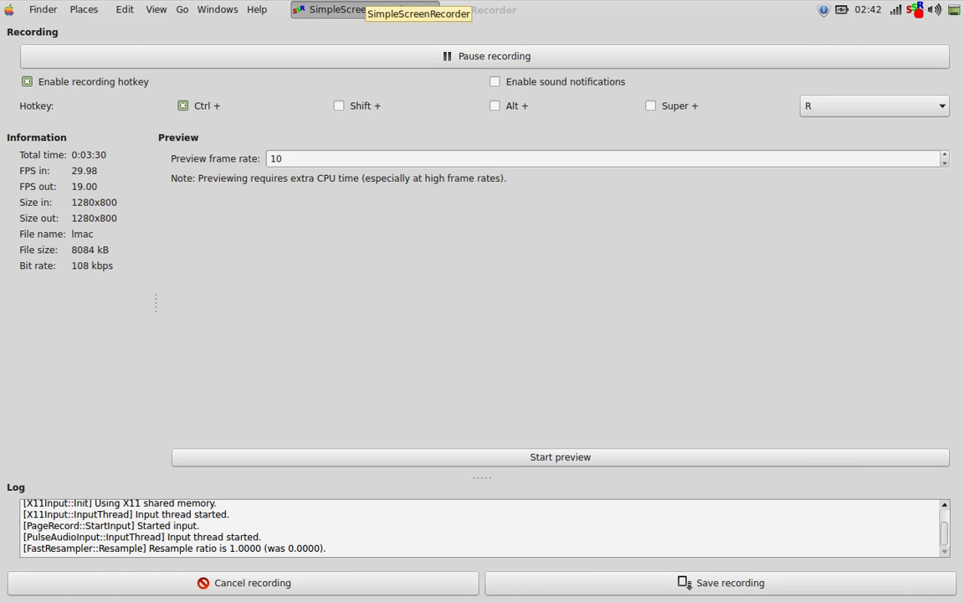
left_click(360, 9)
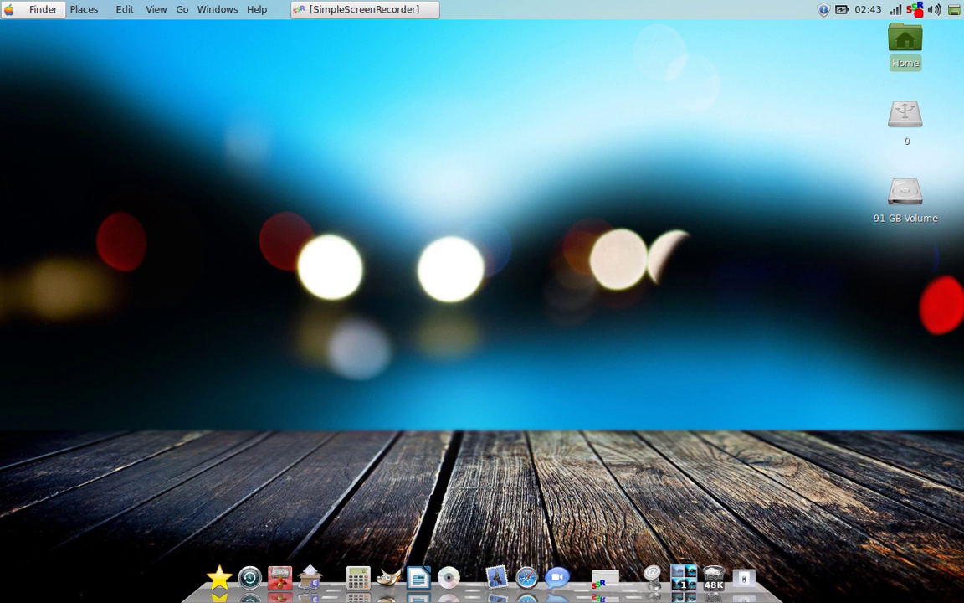
key("super")
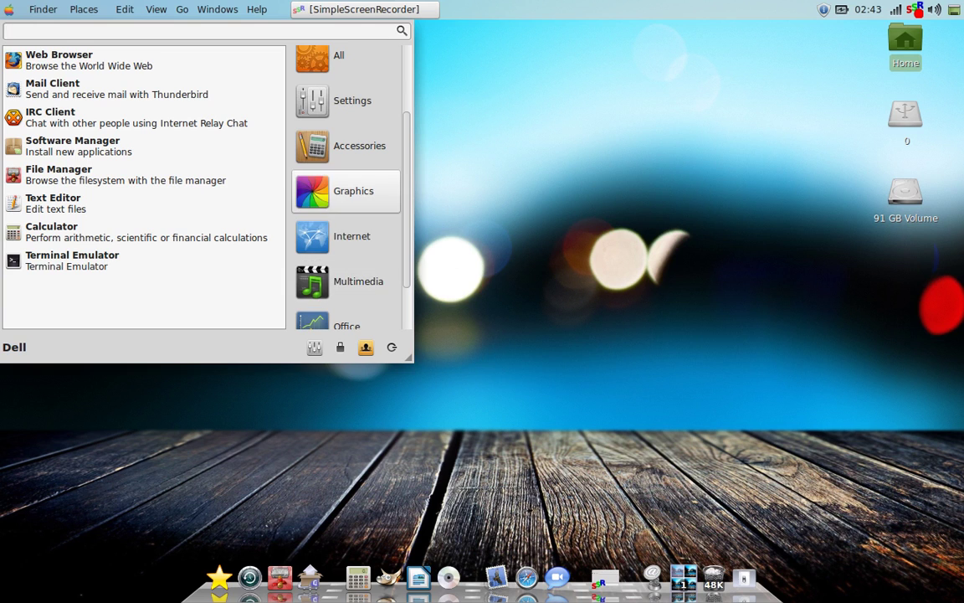
scroll(346, 184, "down", 2)
scroll(347, 184, "up", 4)
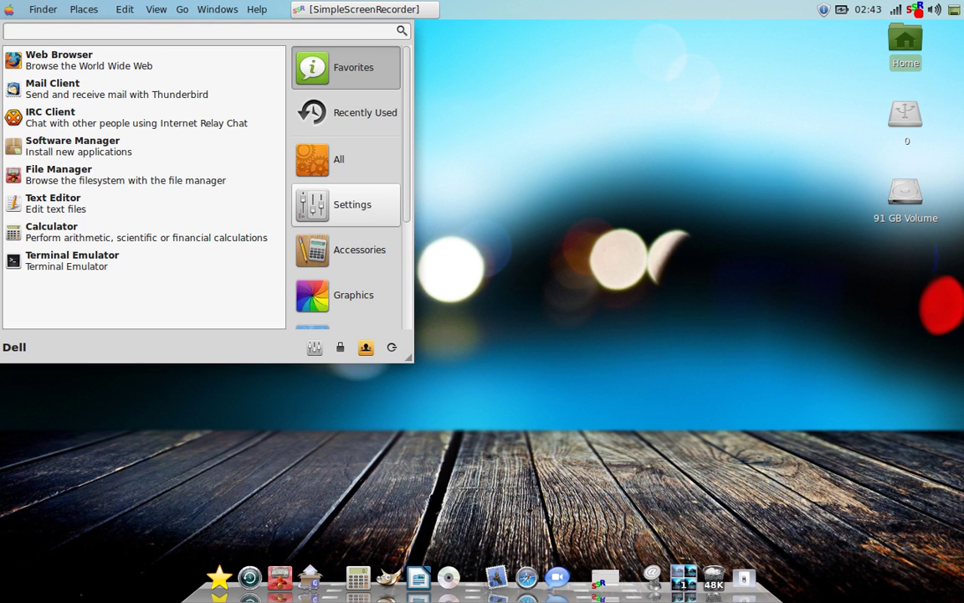
left_click(347, 204)
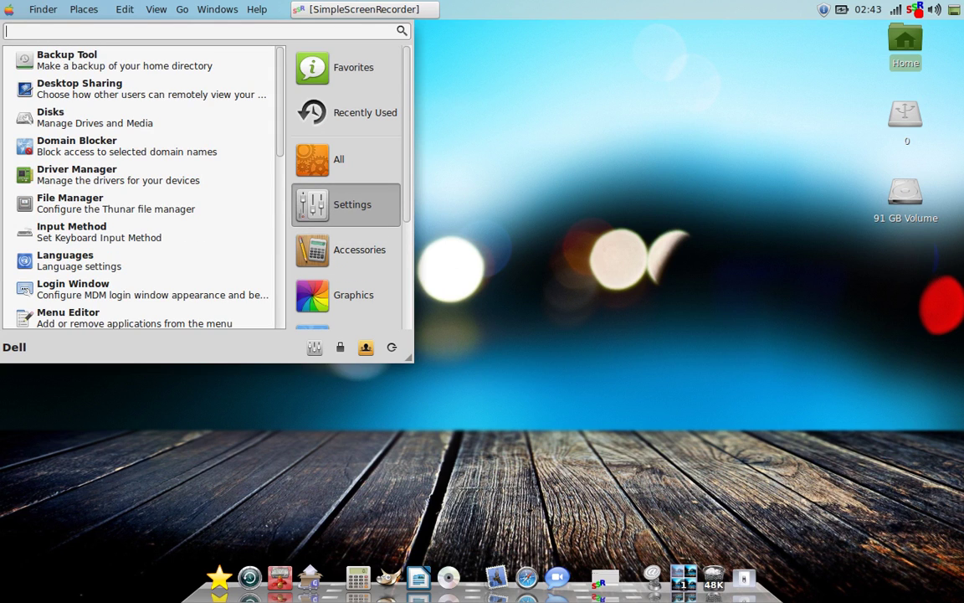
scroll(142, 184, "down", 1)
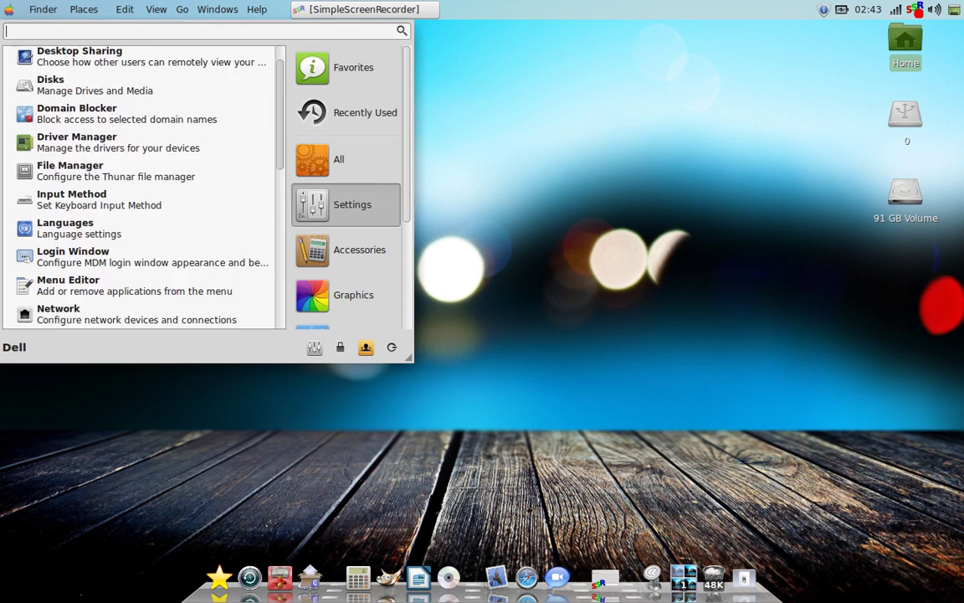
scroll(142, 184, "down", 4)
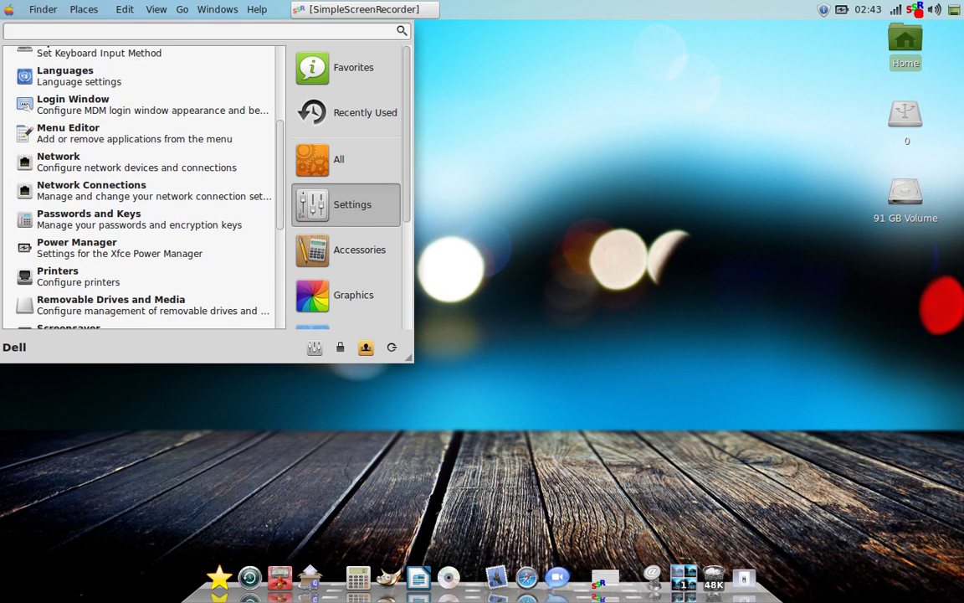
scroll(346, 184, "down", 4)
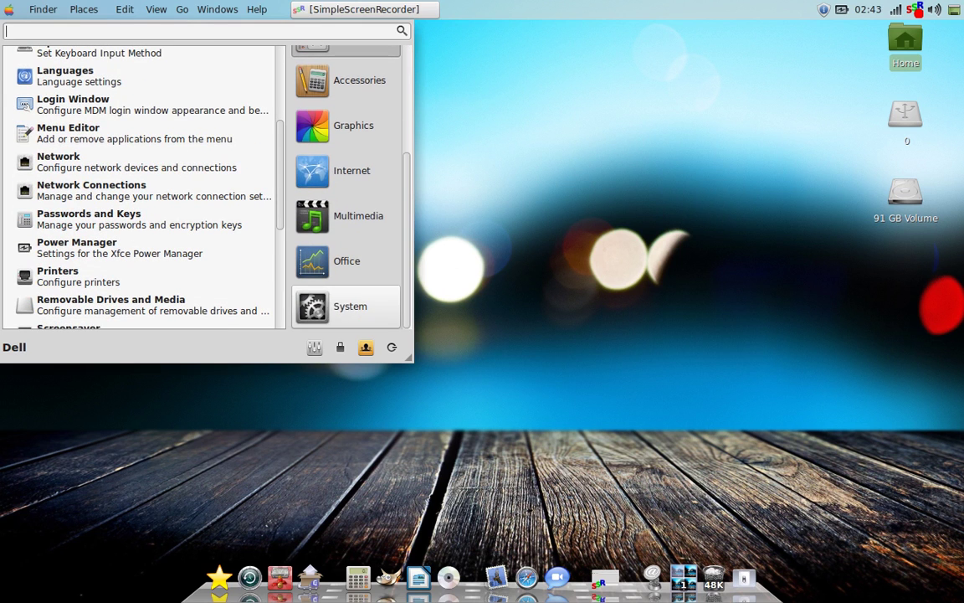
left_click(345, 305)
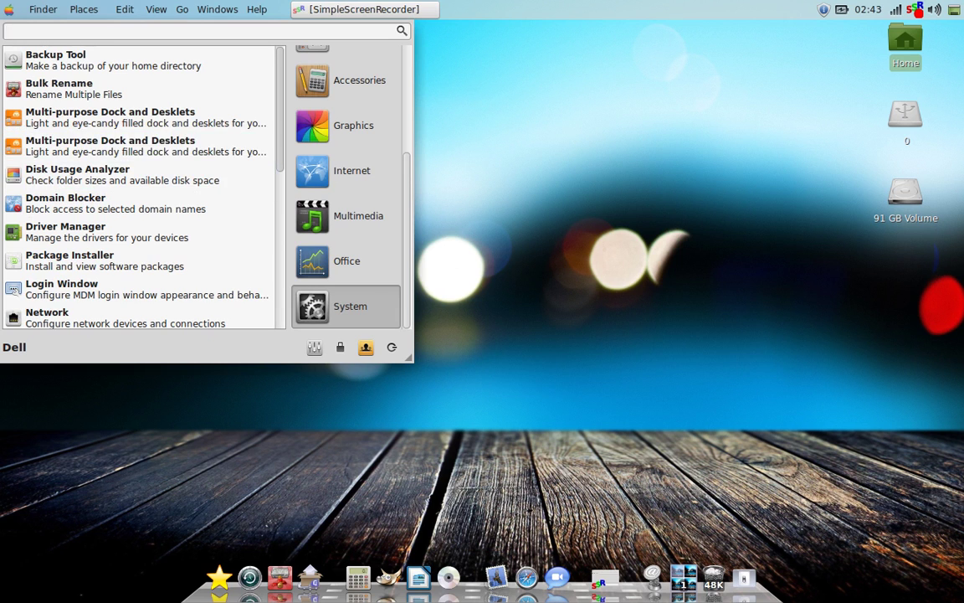
scroll(142, 184, "down", 3)
scroll(142, 184, "up", 1)
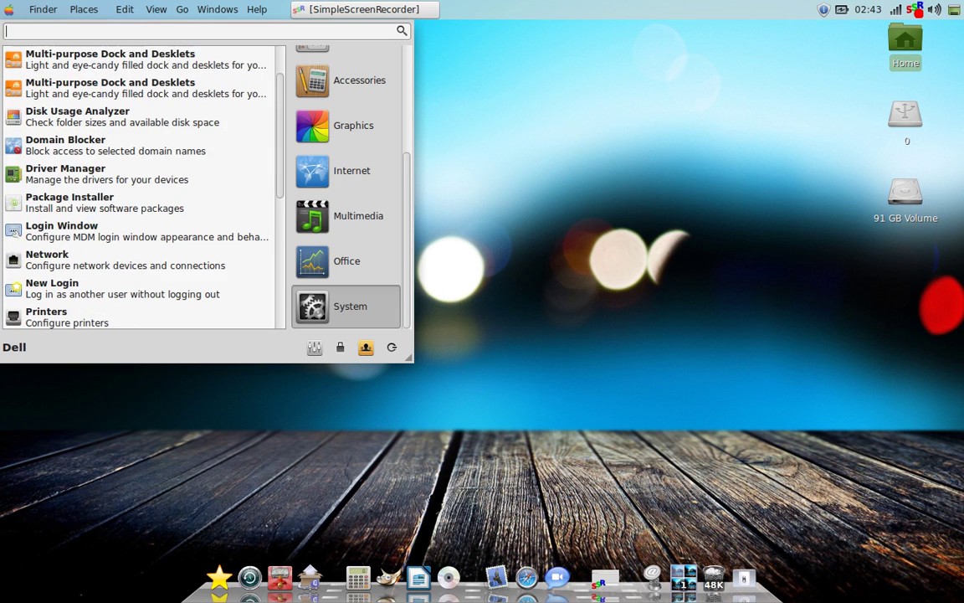
left_click(84, 10)
left_click(84, 9)
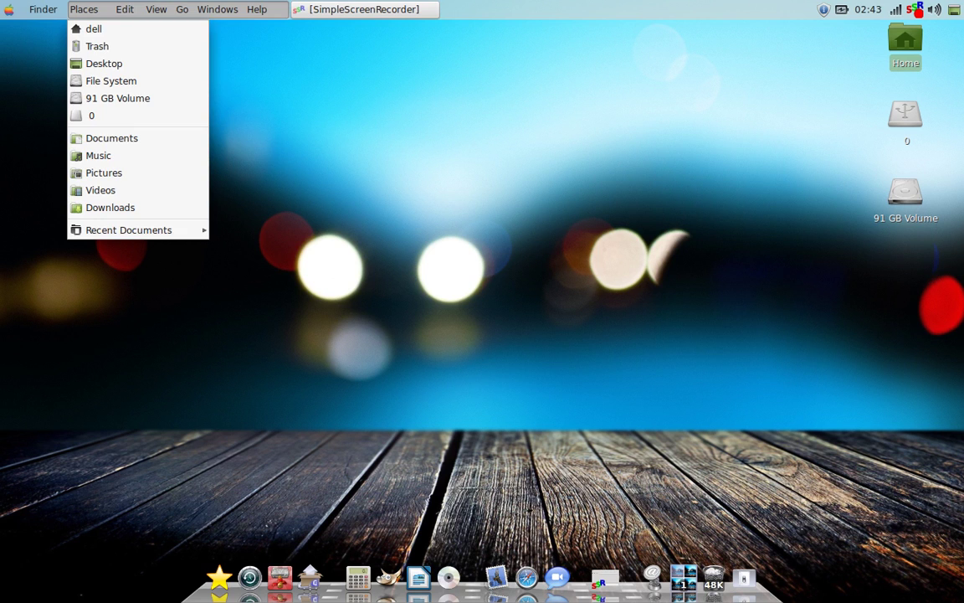
left_click(9, 9)
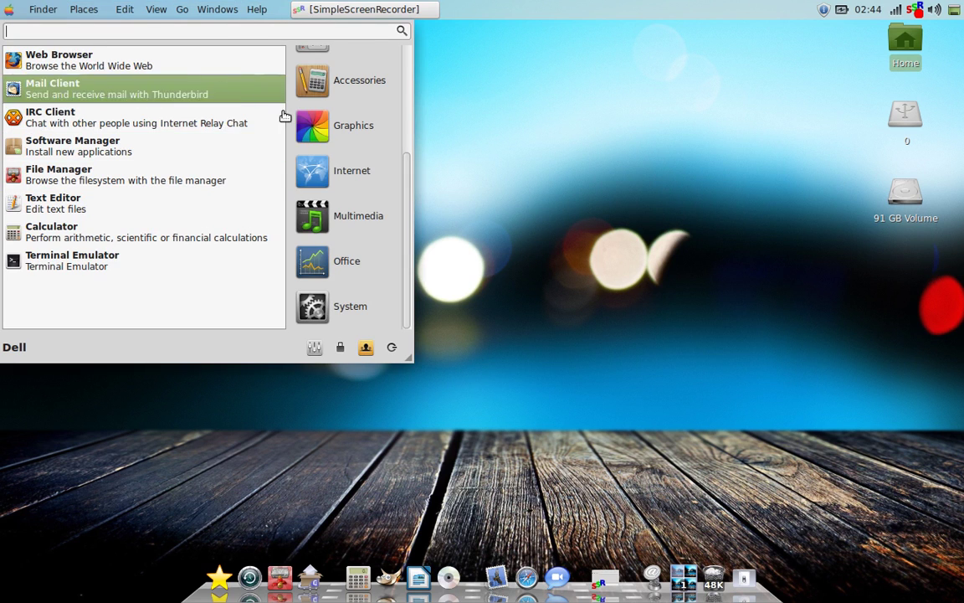
scroll(346, 184, "up", 4)
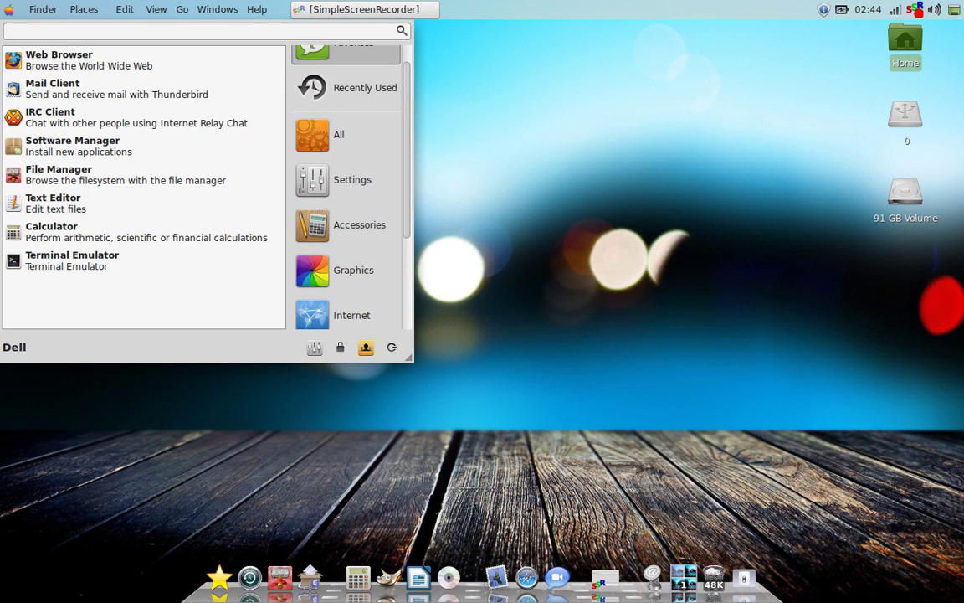
scroll(345, 185, "down", 4)
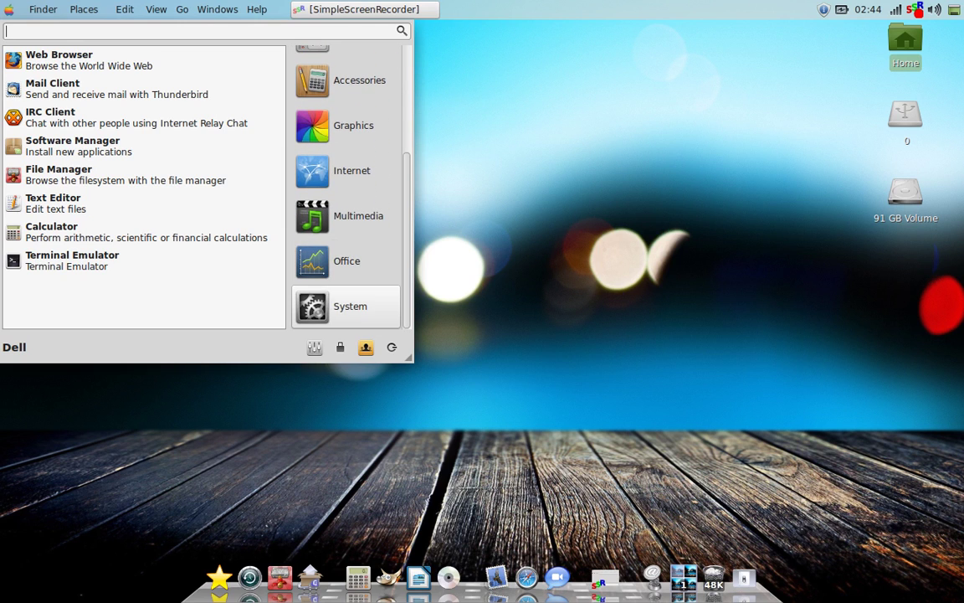
left_click(350, 306)
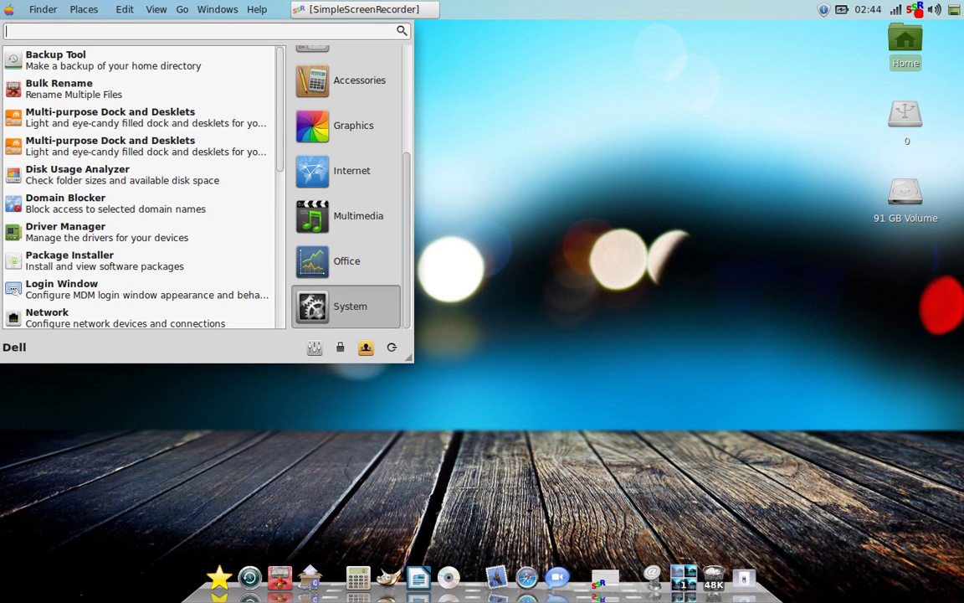
scroll(346, 279, "up", 3)
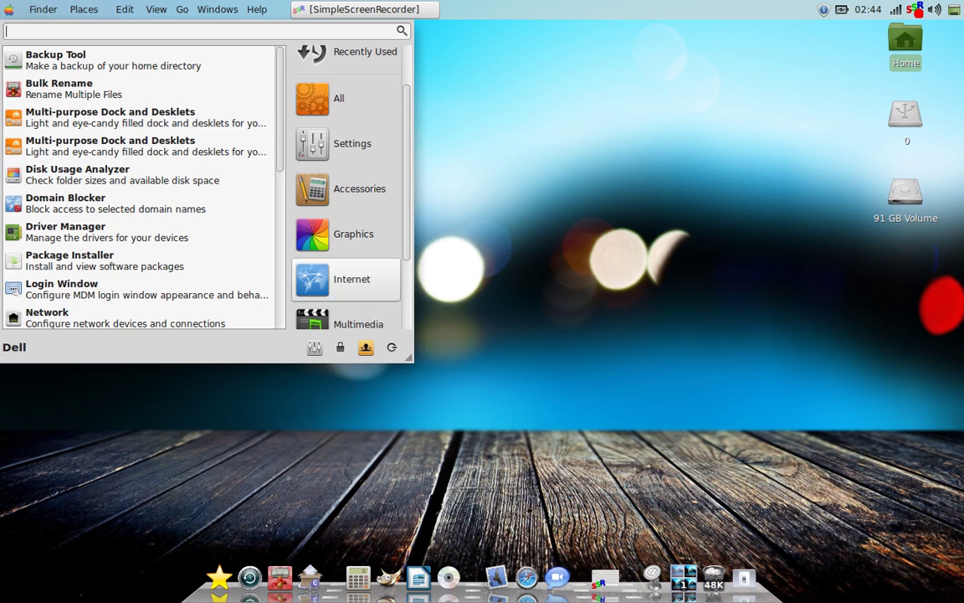
left_click(319, 357)
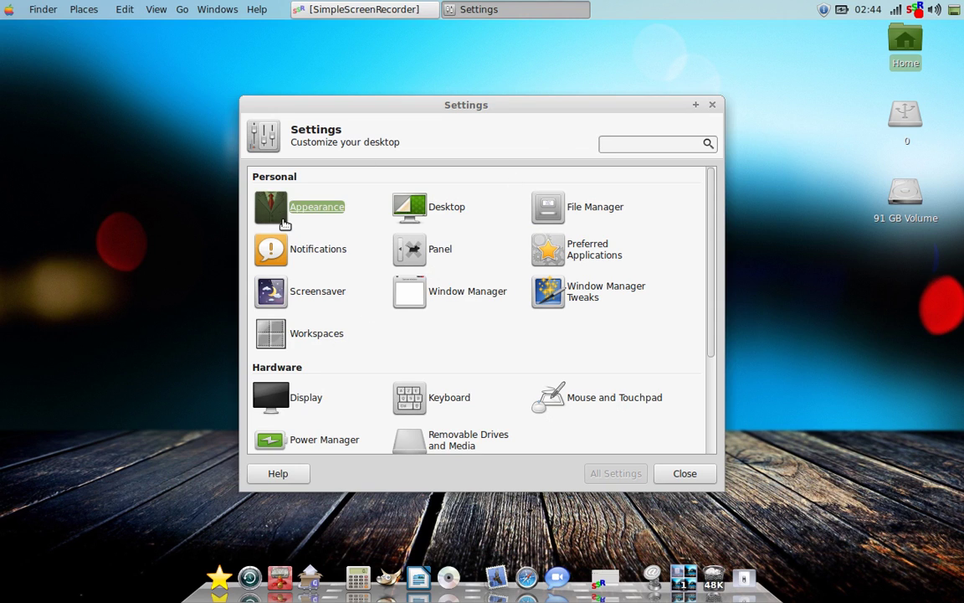
Open Appearance settings on the Icons tab, where Mint-X is the current icon theme.
left_click(284, 224)
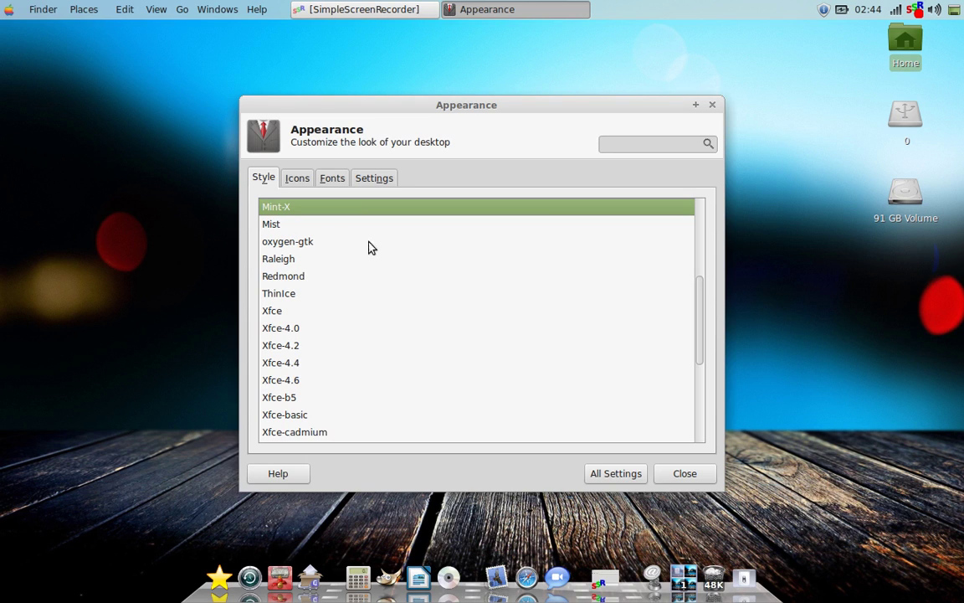
left_click(298, 180)
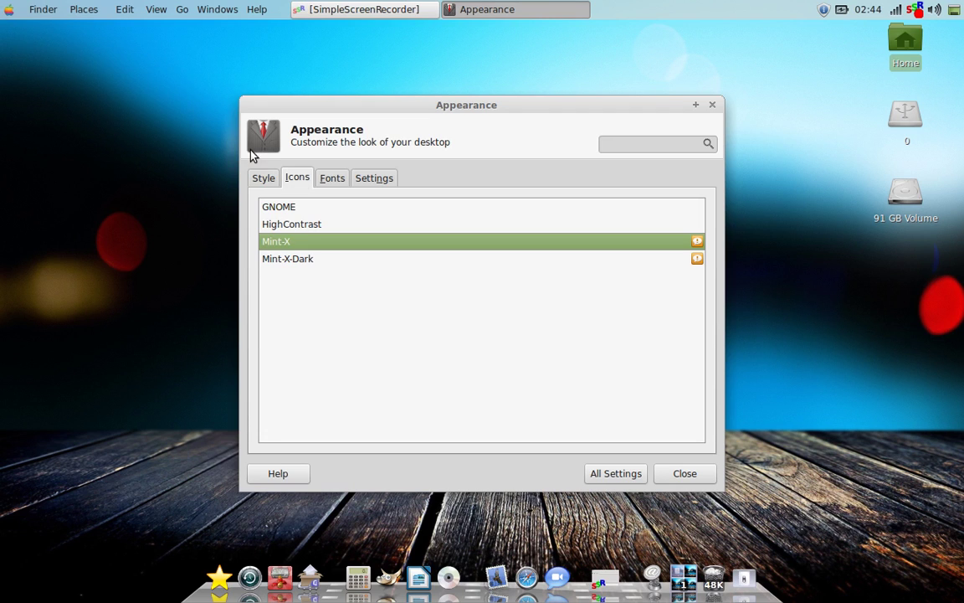
Preview HighContrast and Mint-X, apply the Mint-X-Dark icon theme, and show the Settings tab.
left_click(286, 227)
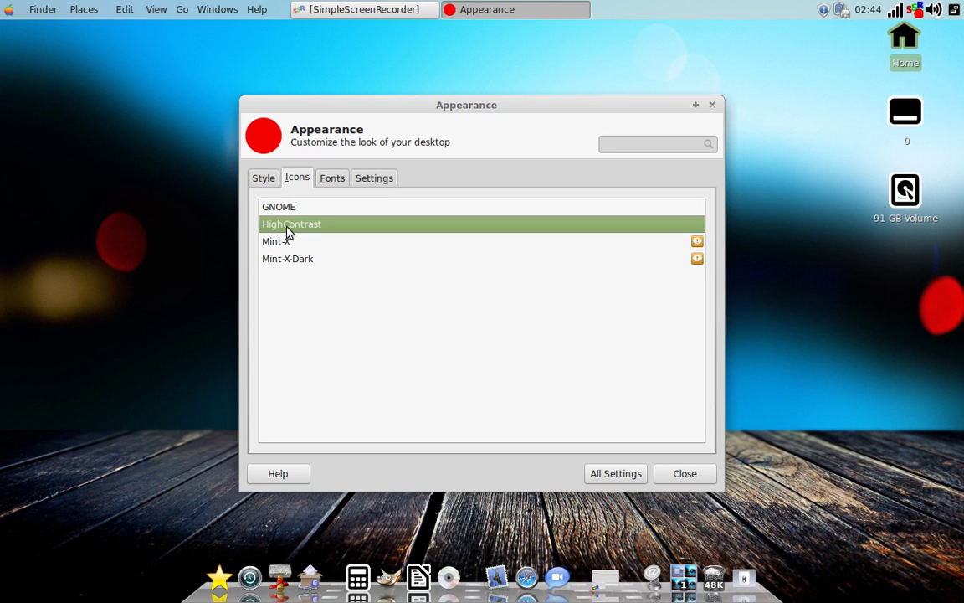
left_click(284, 246)
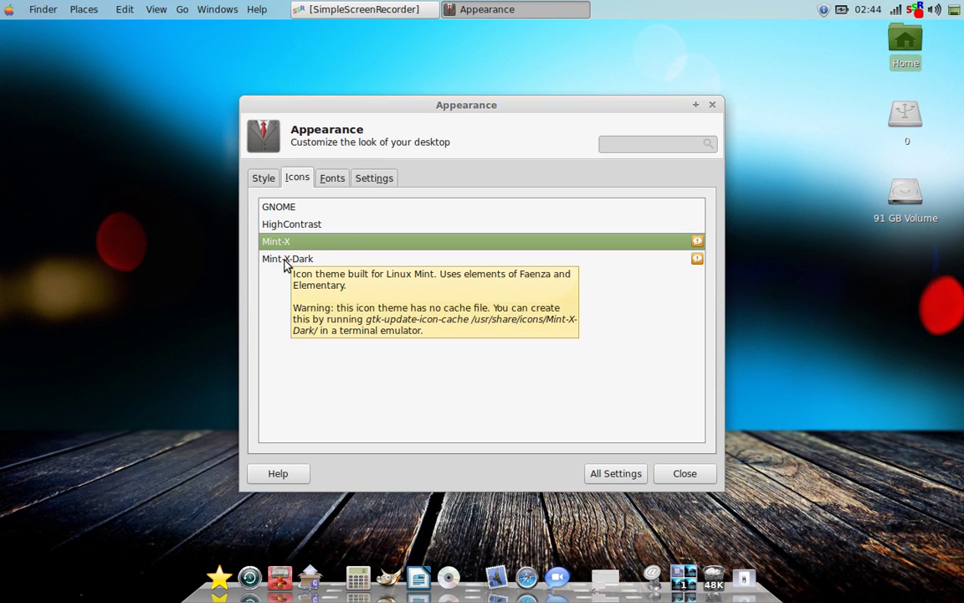
left_click(285, 262)
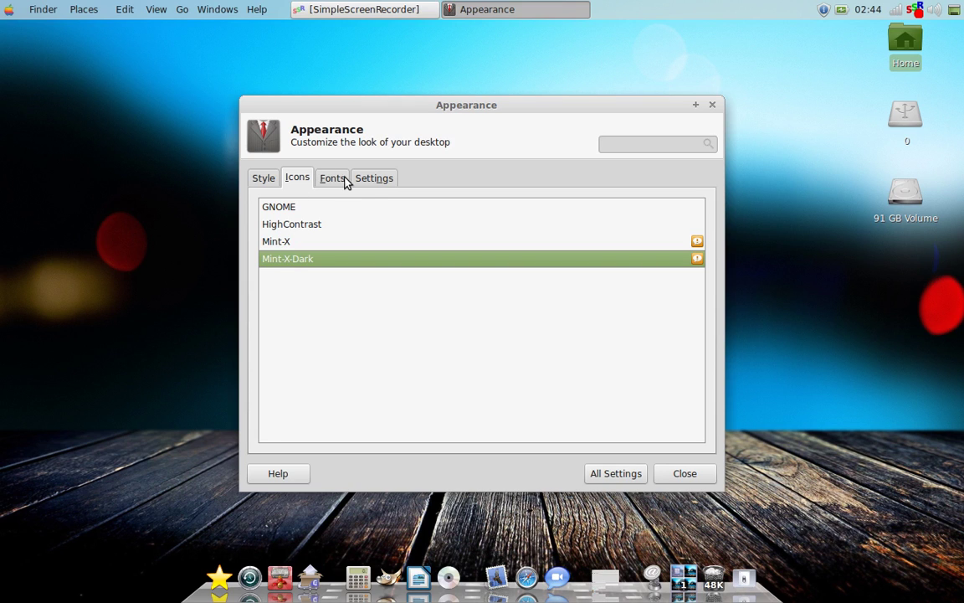
left_click(371, 172)
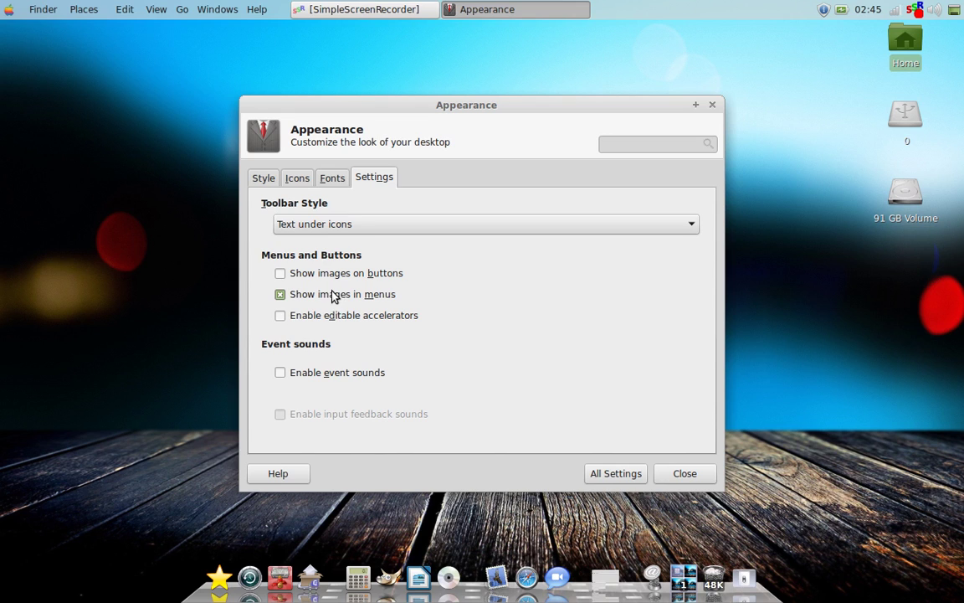
Tick Enable event sounds on the Settings tab, which also enables input feedback sounds.
left_click(281, 374)
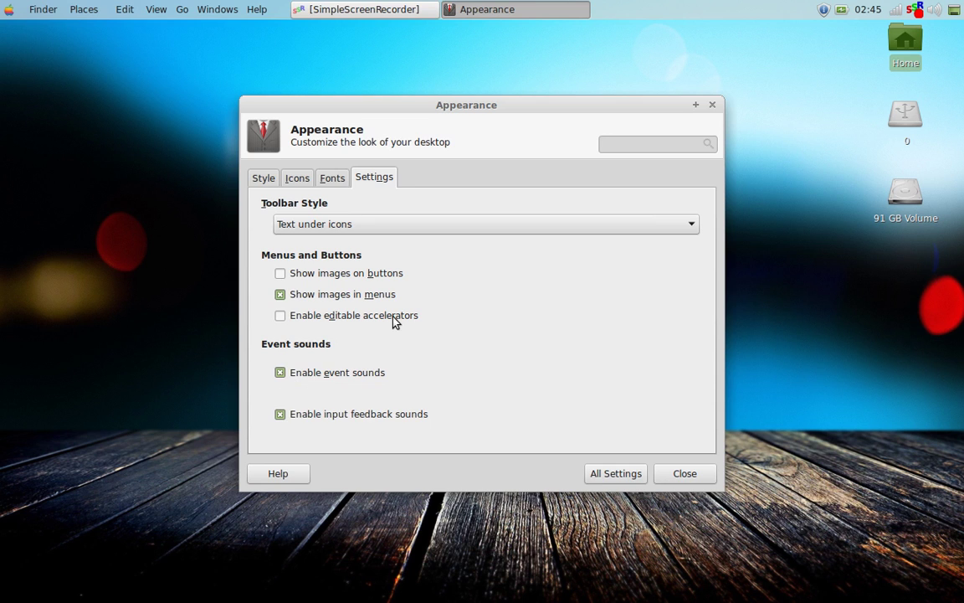
On the Fonts tab, raise the custom DPI from 96 to 107.
left_click(334, 179)
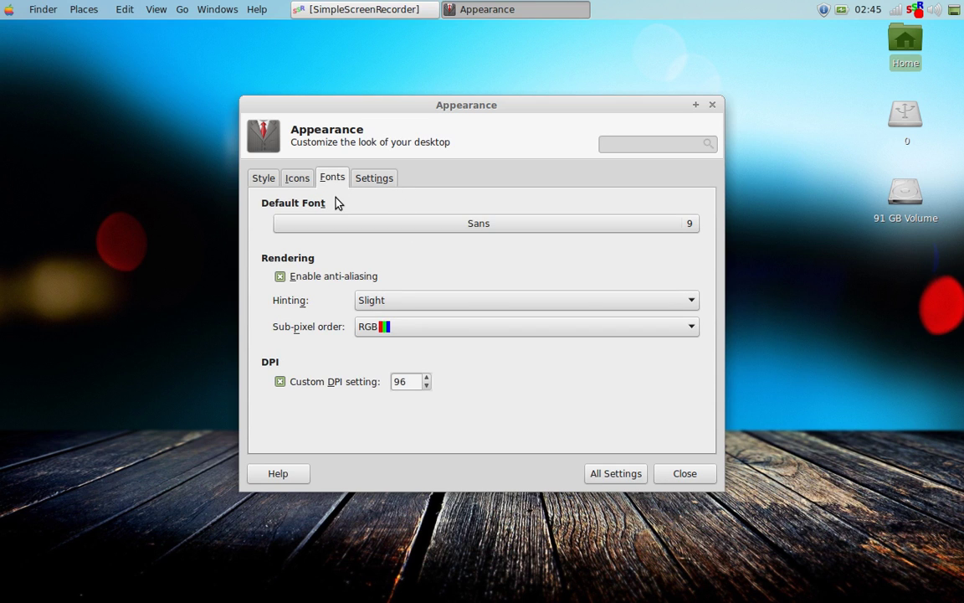
left_click(427, 378)
left_click(427, 378)
left_click(427, 377)
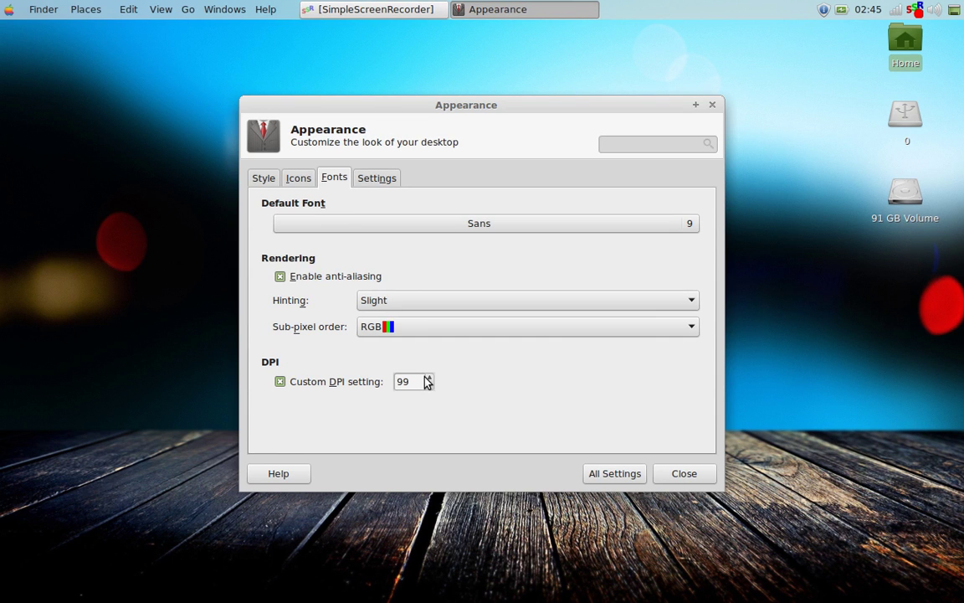
left_click(427, 379)
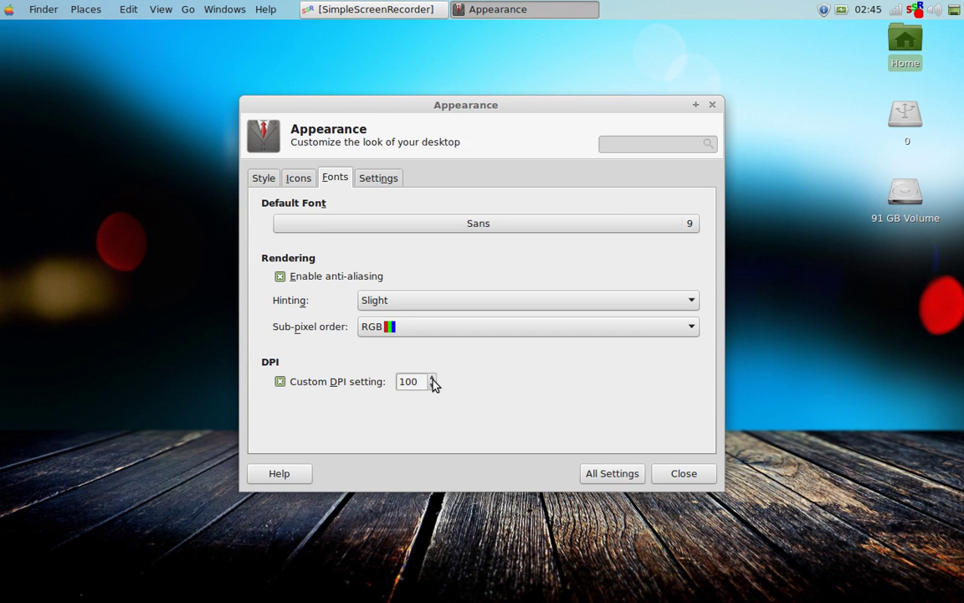
left_click(432, 379)
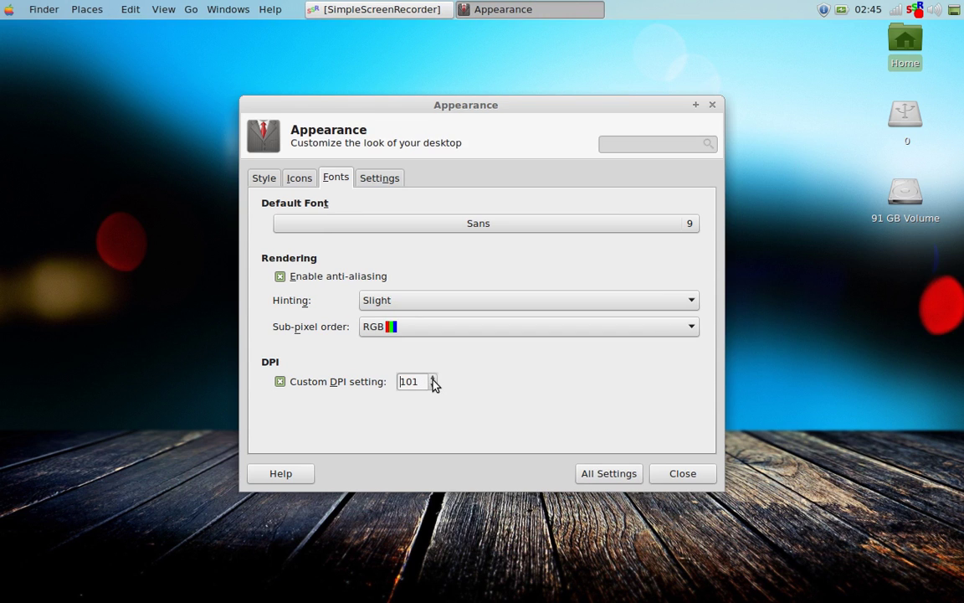
left_click(432, 378)
left_click(432, 379)
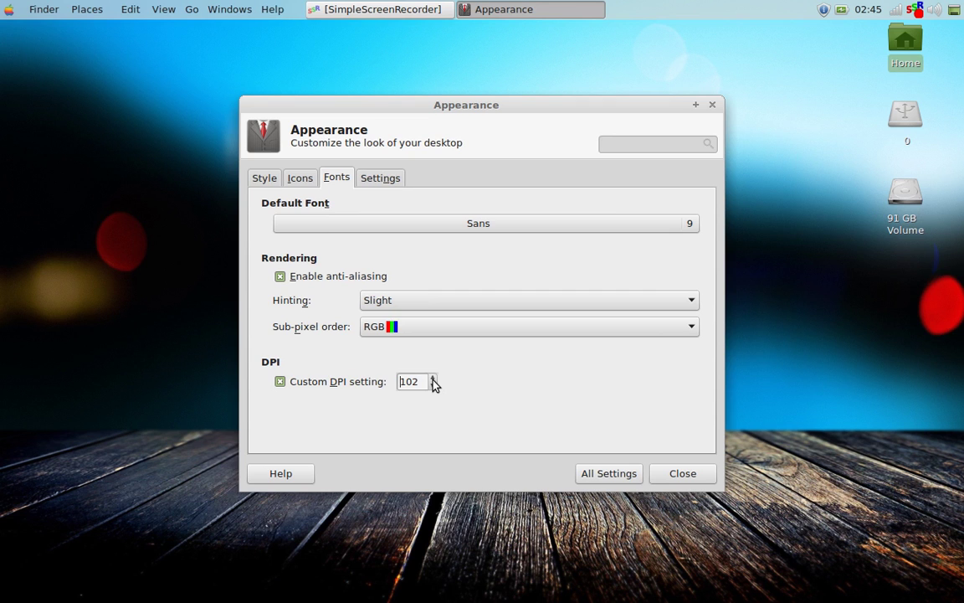
left_click(433, 378)
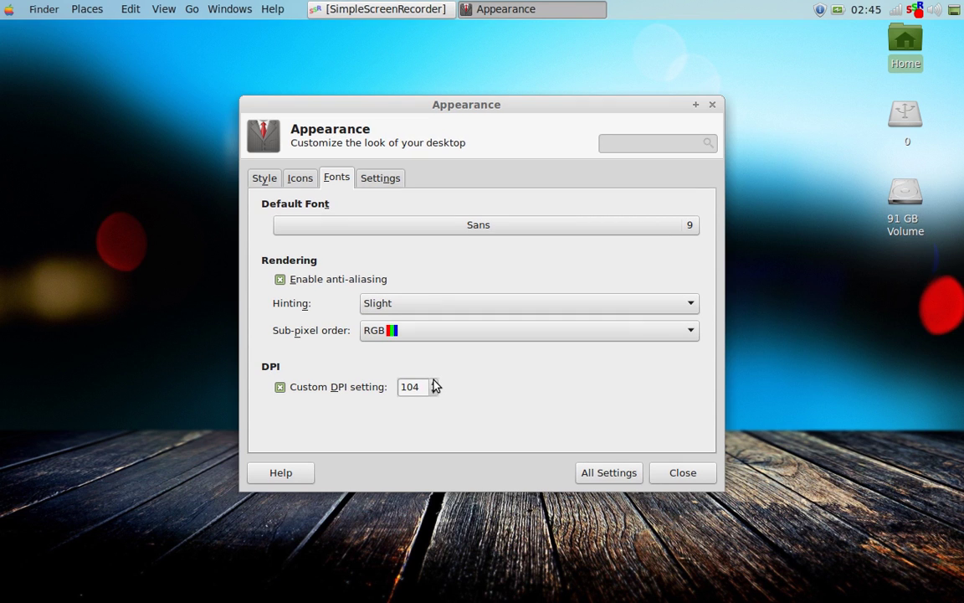
left_click(433, 379)
left_click(433, 379)
left_click(433, 380)
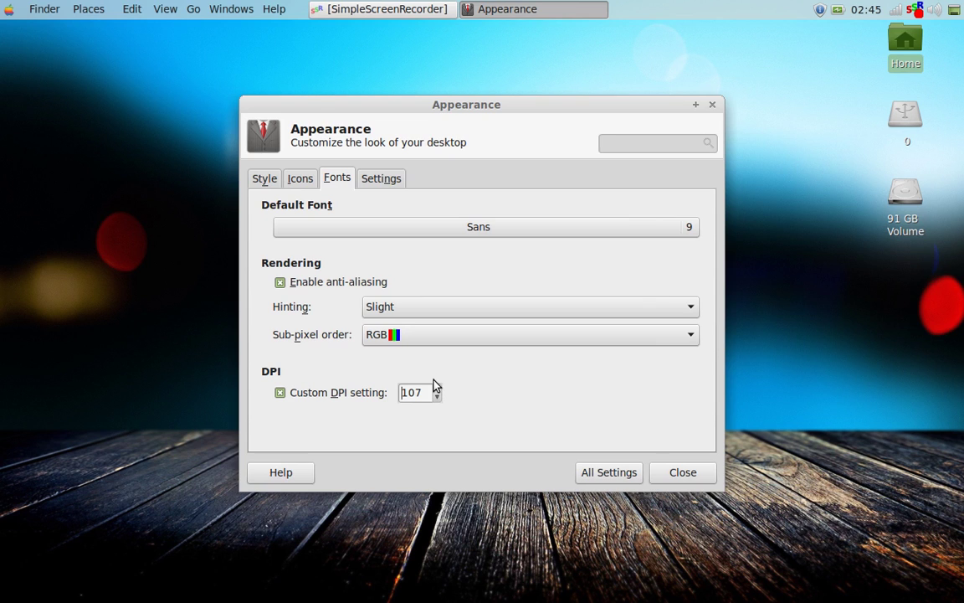
left_click(398, 339)
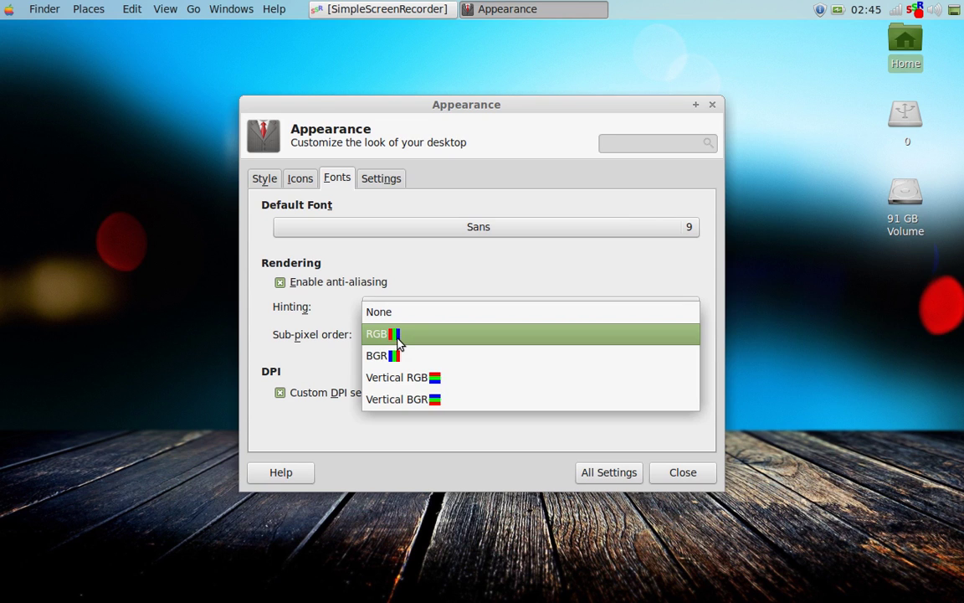
left_click(398, 336)
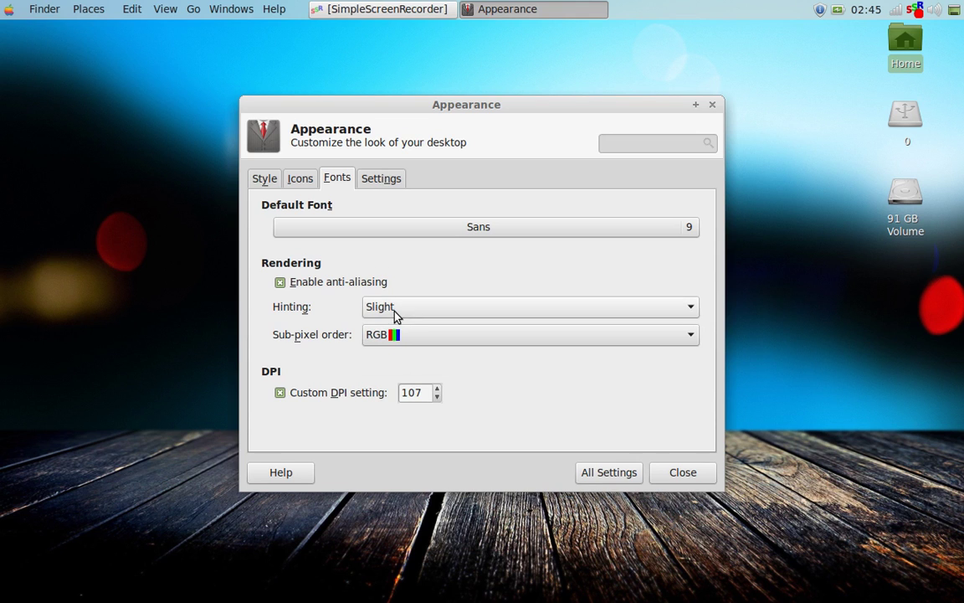
left_click(393, 307)
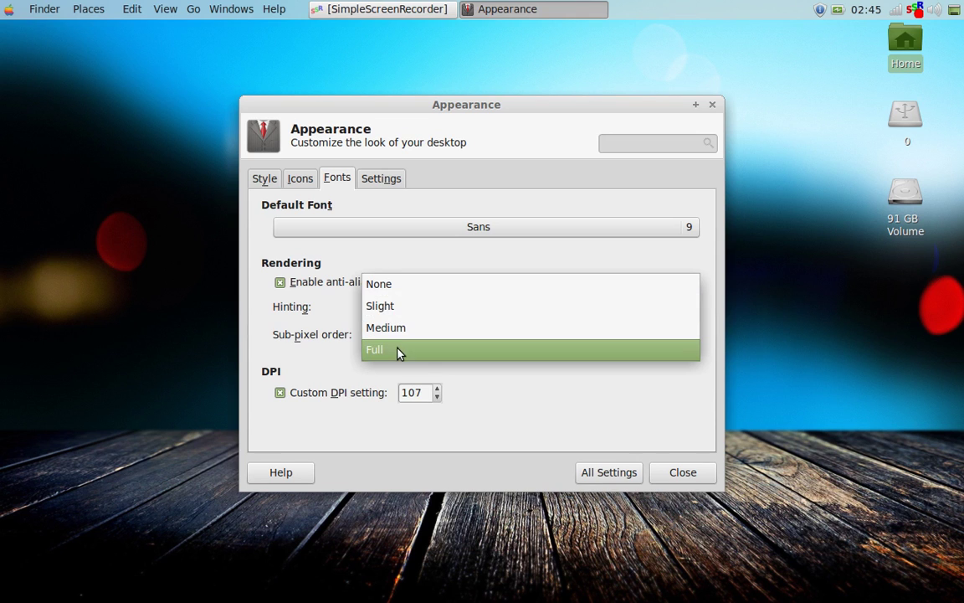
left_click(397, 349)
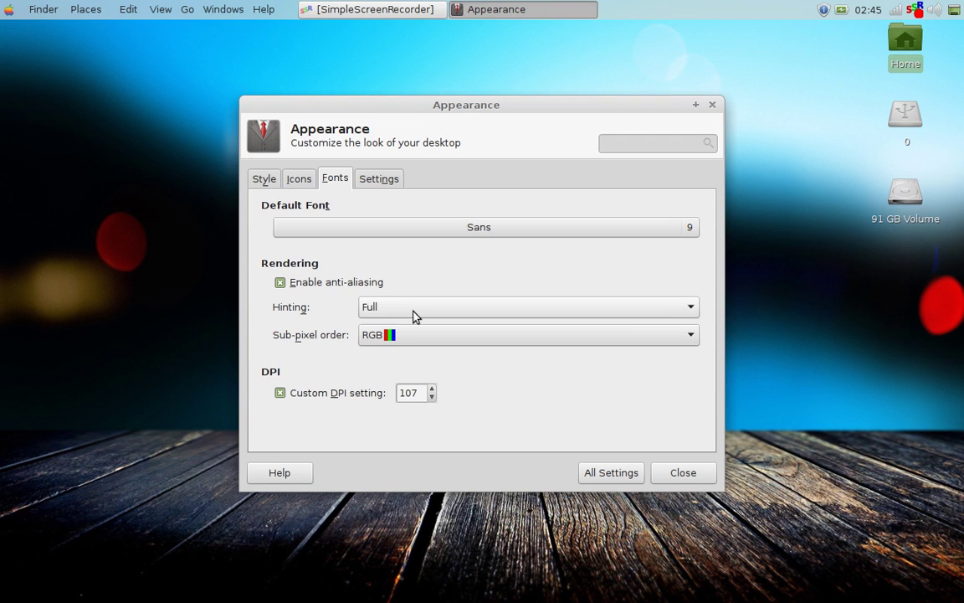
left_click(413, 316)
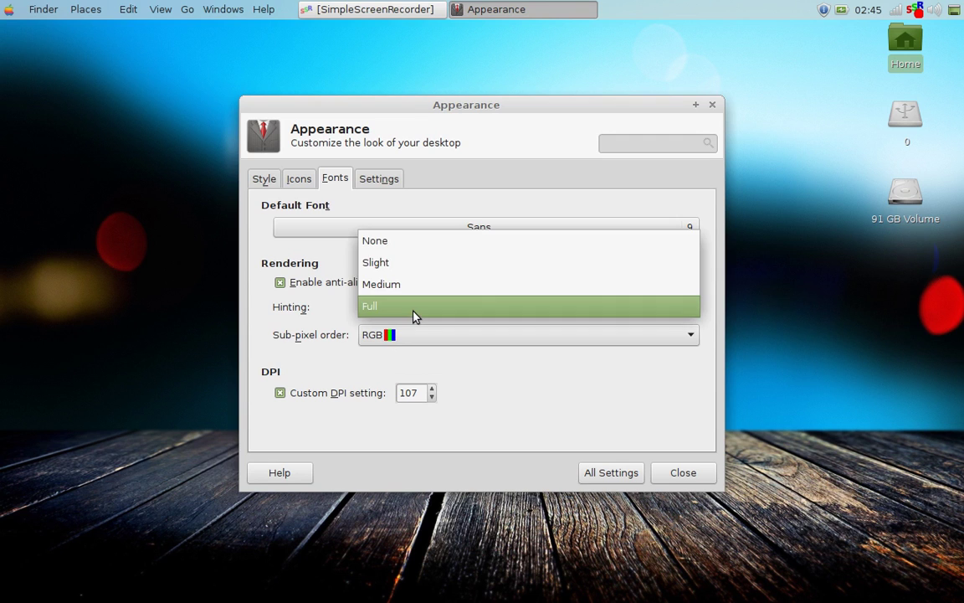
left_click(413, 240)
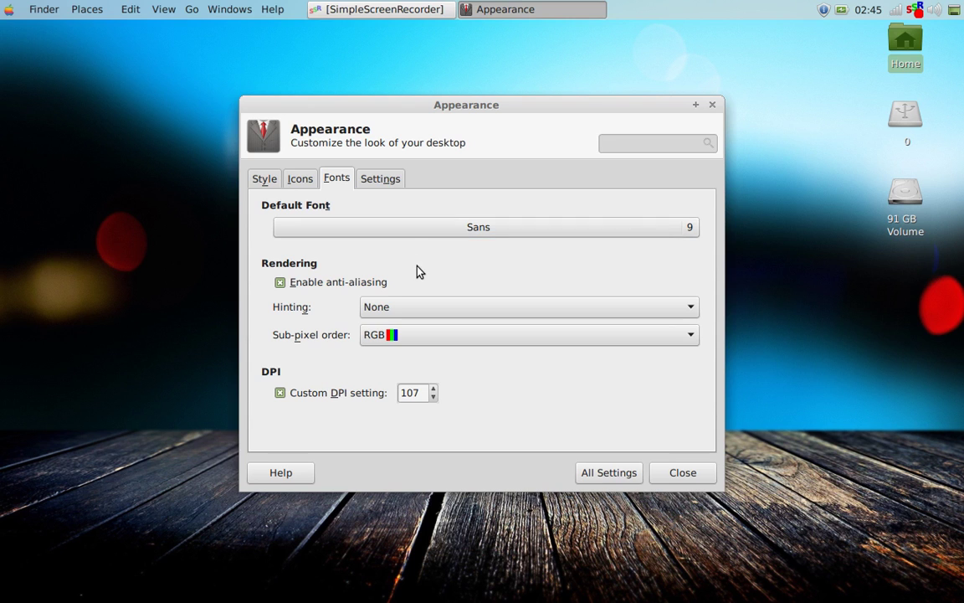
left_click(426, 312)
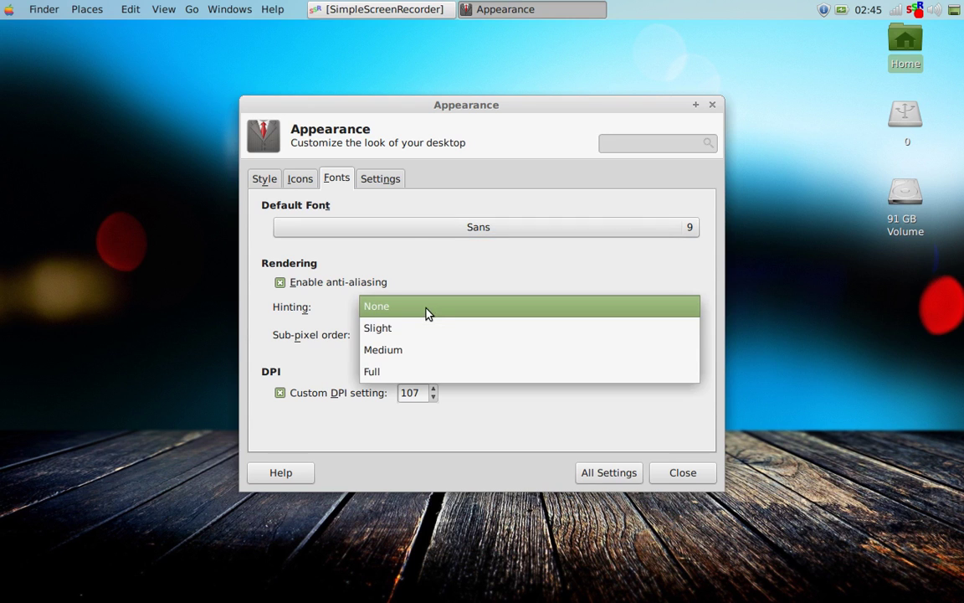
left_click(427, 331)
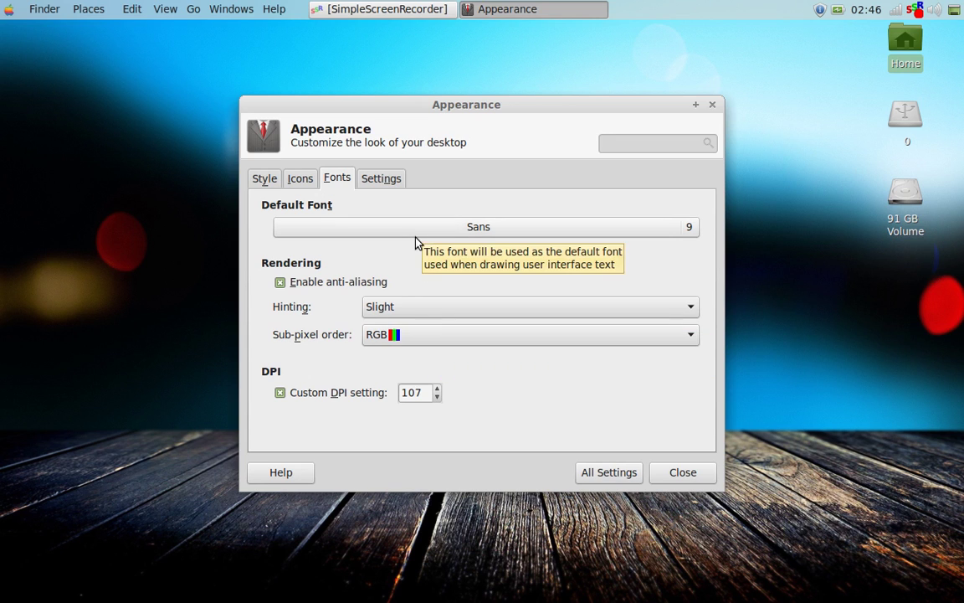
Preview the GNOME, HighContrast and Mint-X icon themes, then return to Mint-X-Dark.
left_click(301, 186)
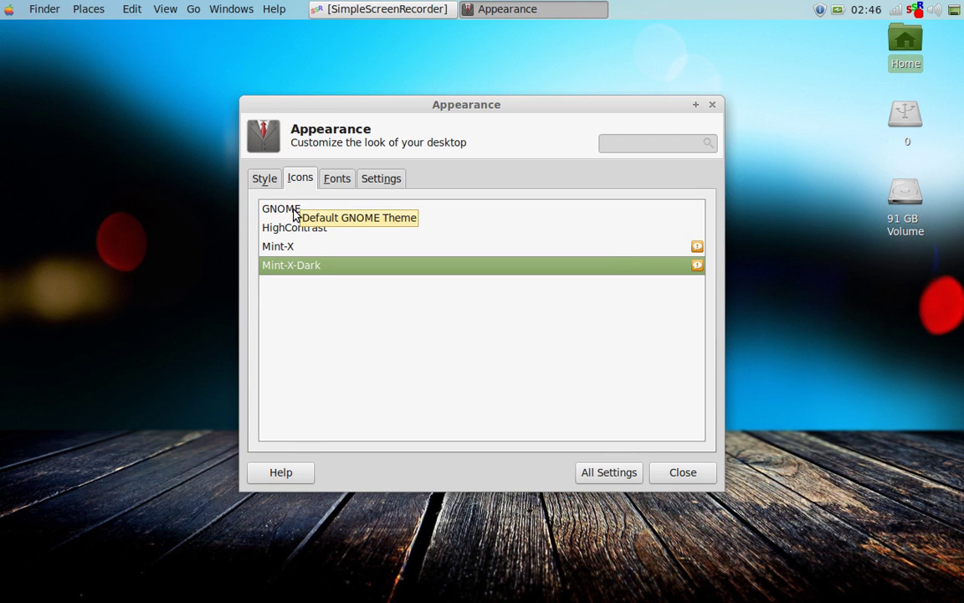
left_click(295, 213)
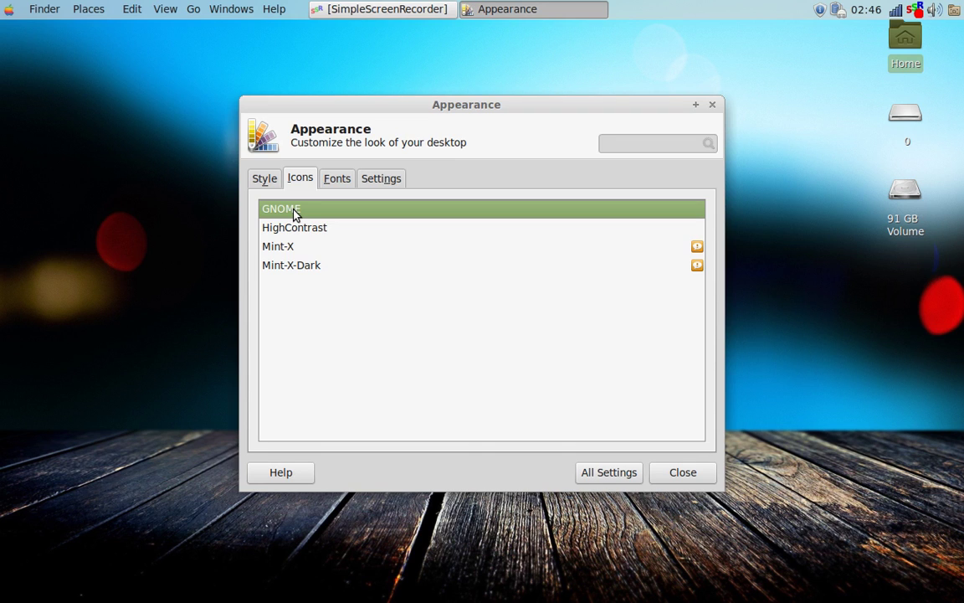
left_click(294, 226)
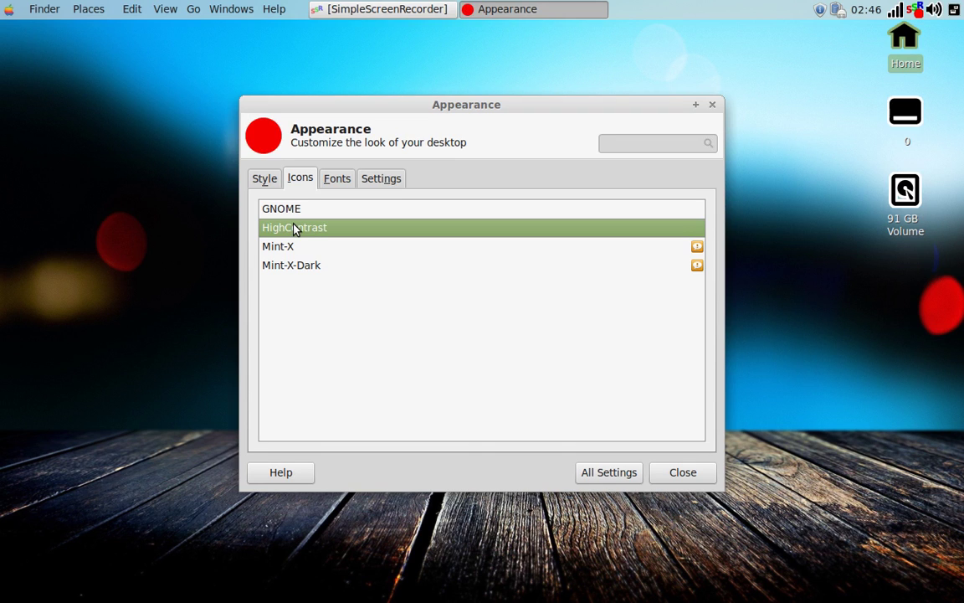
left_click(294, 246)
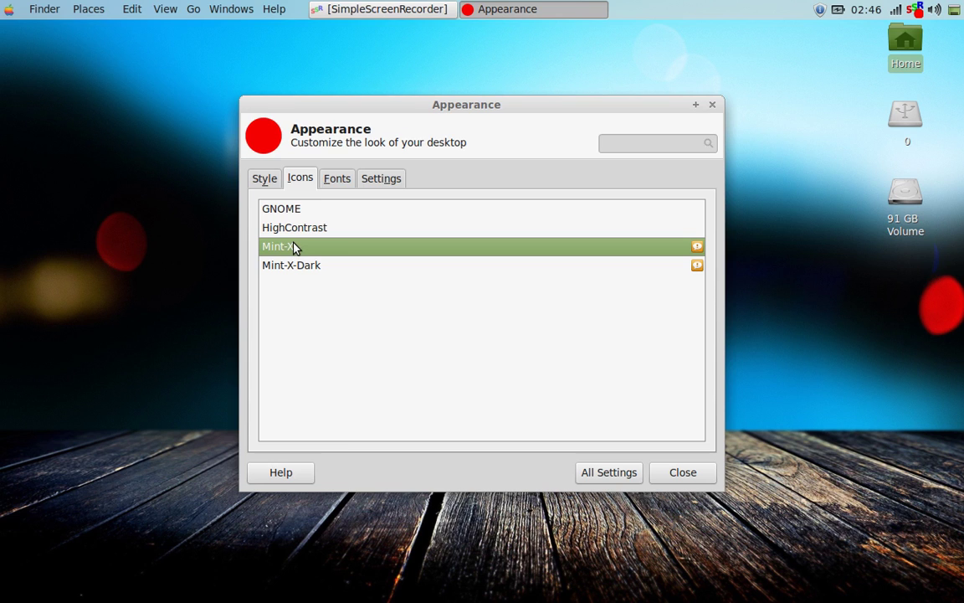
left_click(294, 265)
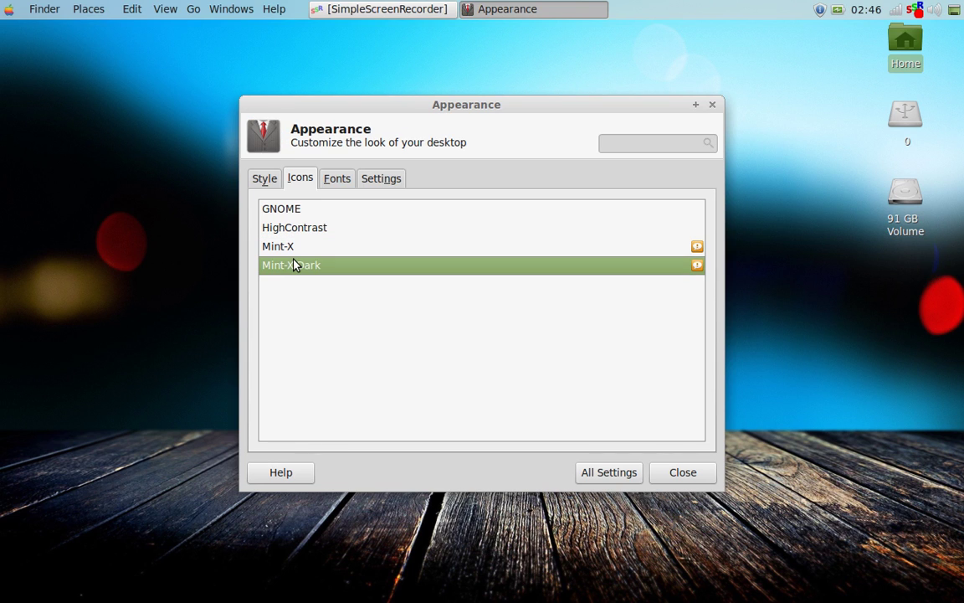
Open and close the Whisker menu, then bring up the widget style theme list.
left_click(29, 16)
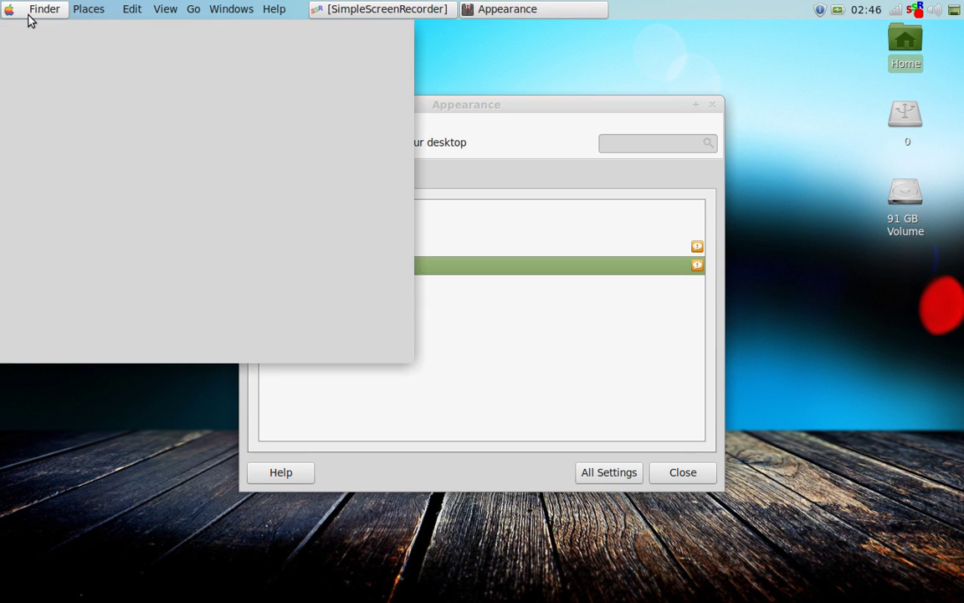
left_click(25, 12)
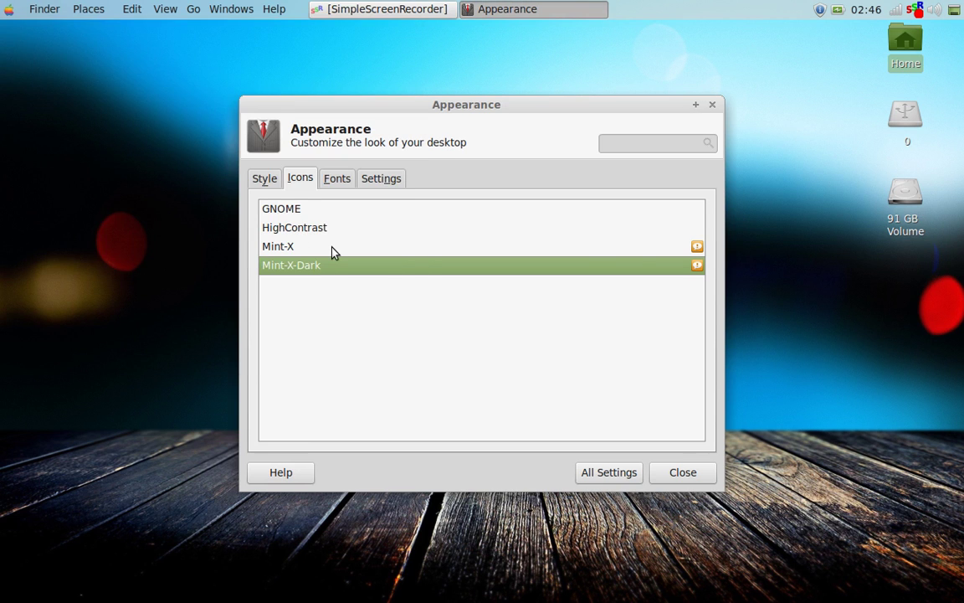
left_click(265, 180)
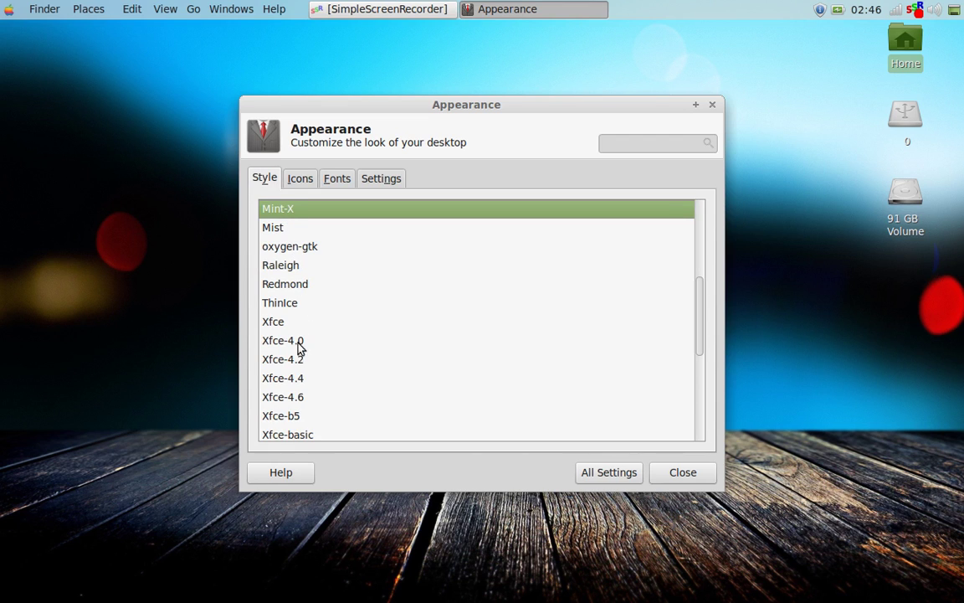
Try the Xfce-4.6, Xfce-b5, Xfce-basic, ThinIce, Redmond, Raleigh, oxygen-gtk, Mist and Mint-X styles.
left_click(303, 397)
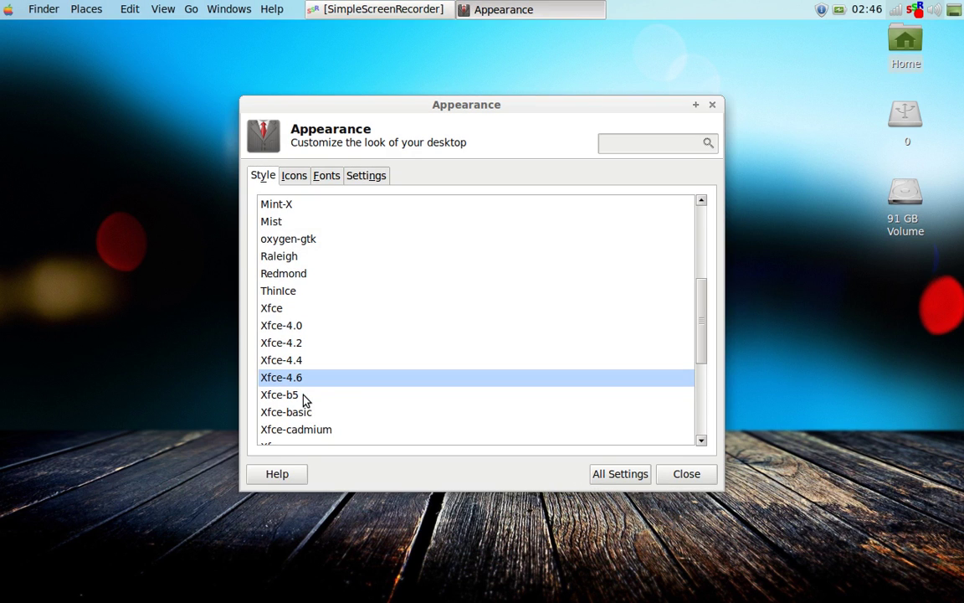
left_click(285, 400)
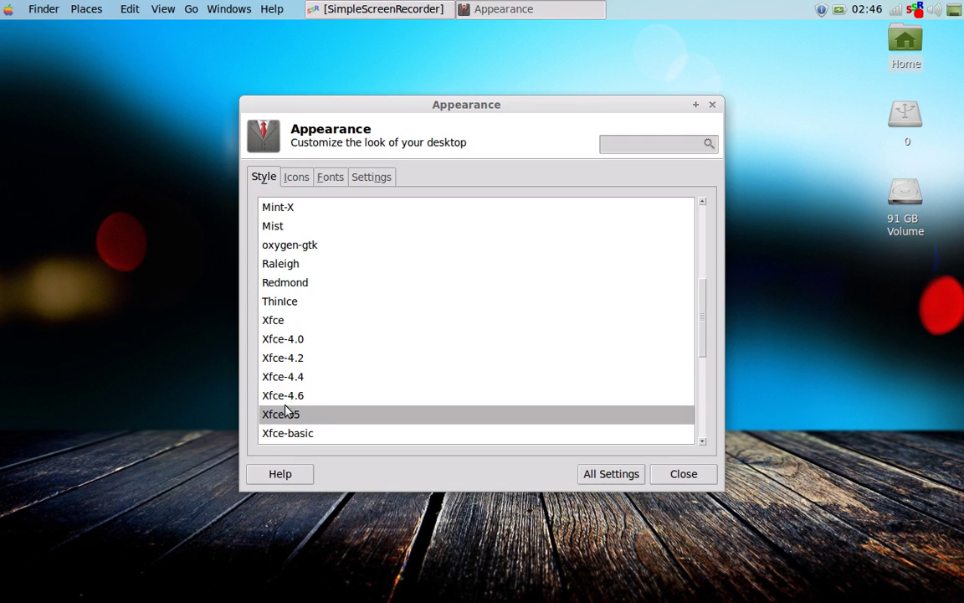
left_click(290, 435)
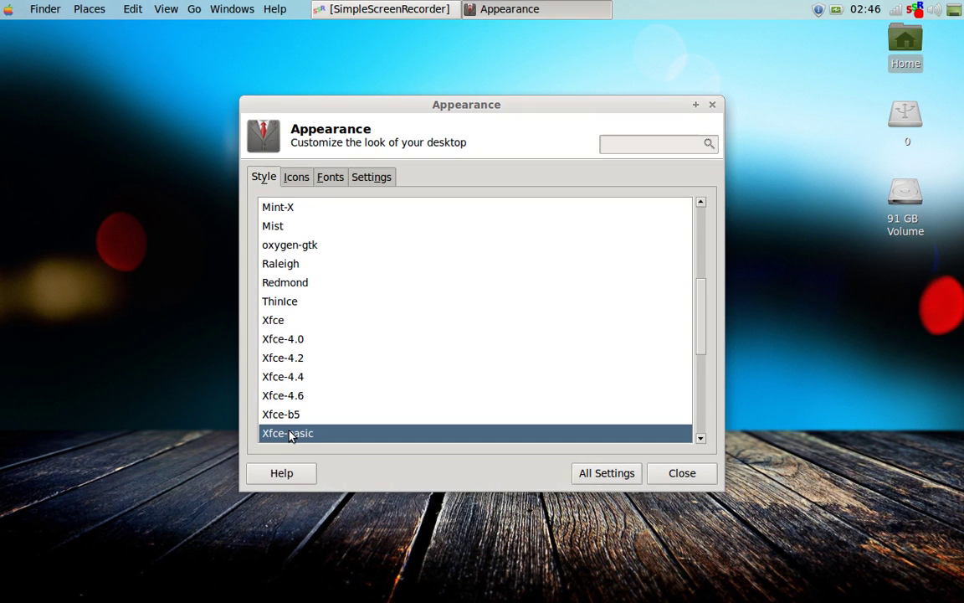
left_click(289, 306)
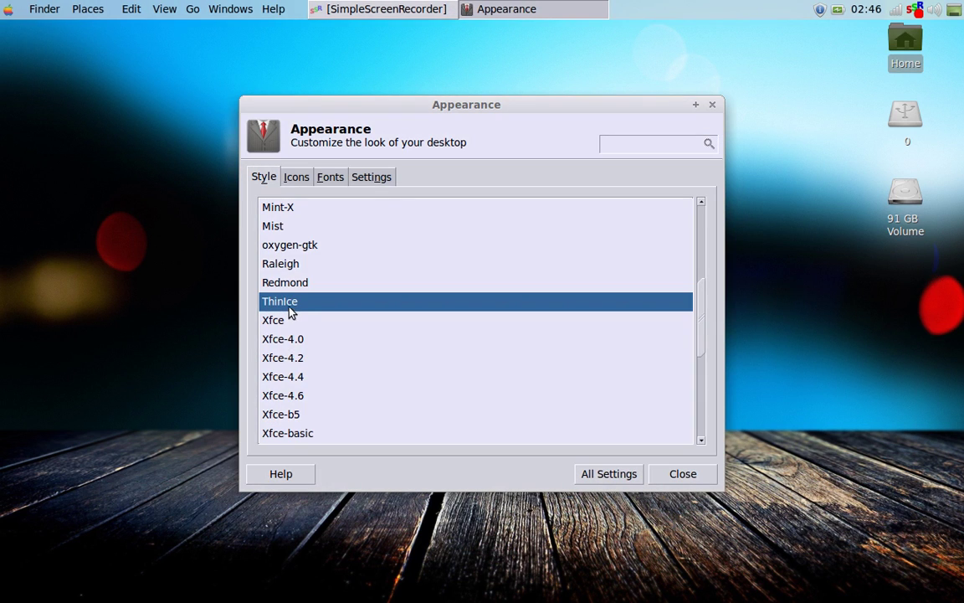
left_click(289, 284)
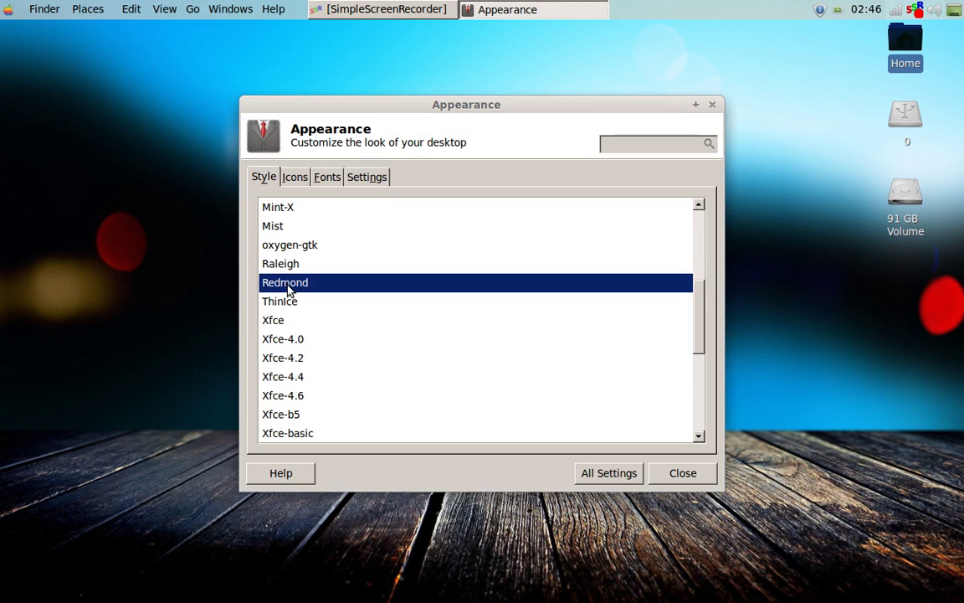
left_click(288, 266)
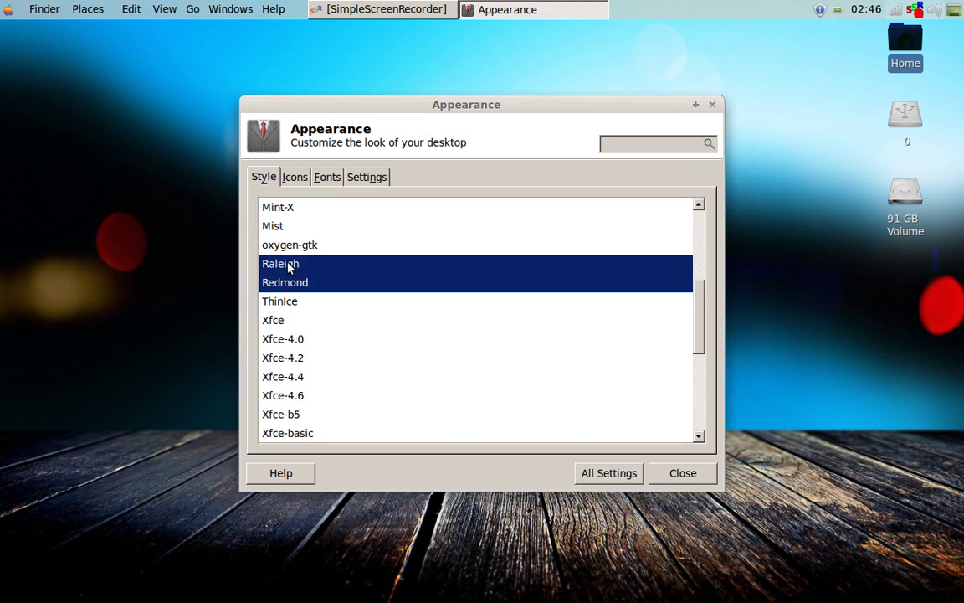
left_click(289, 246)
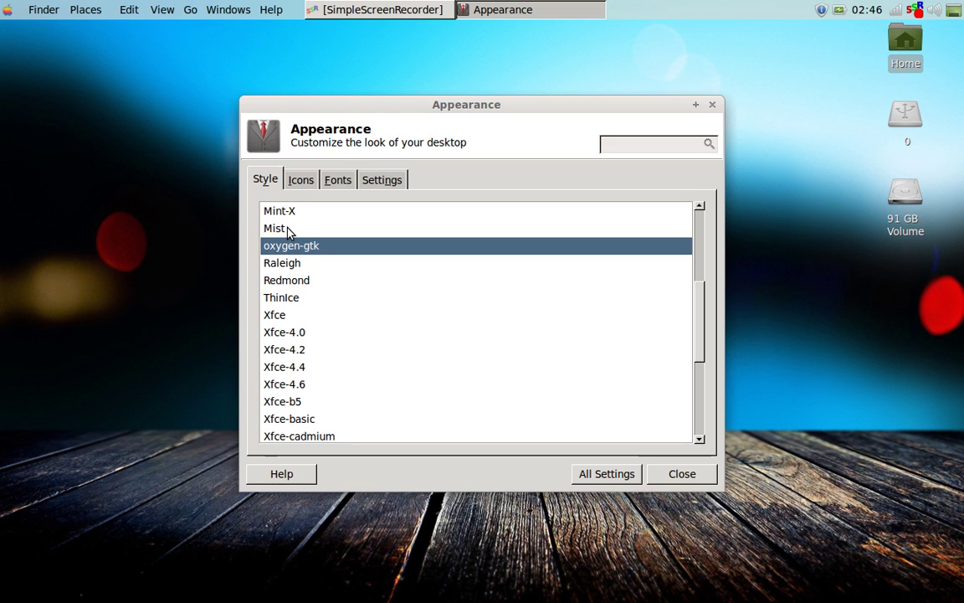
left_click(285, 227)
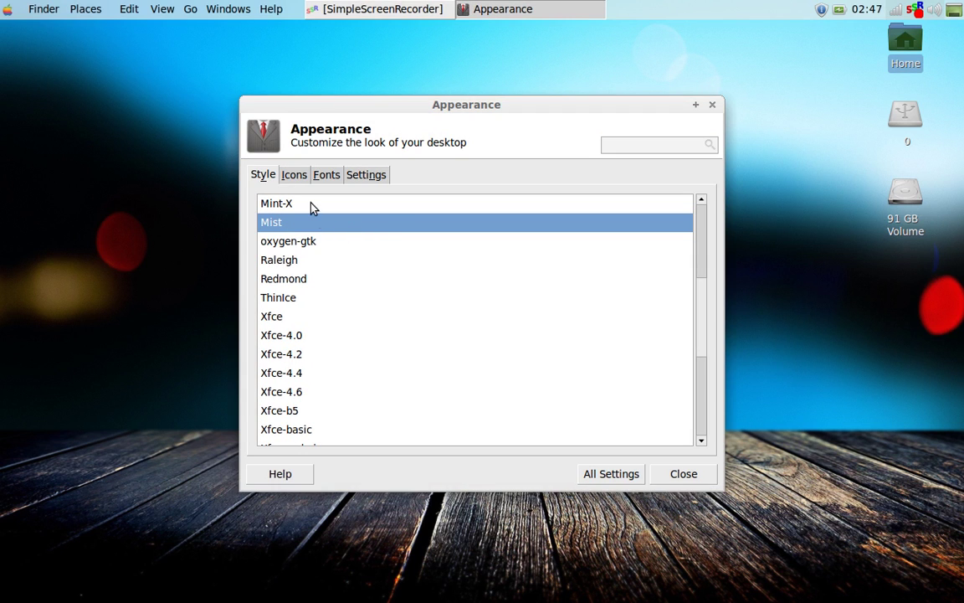
left_click(312, 204)
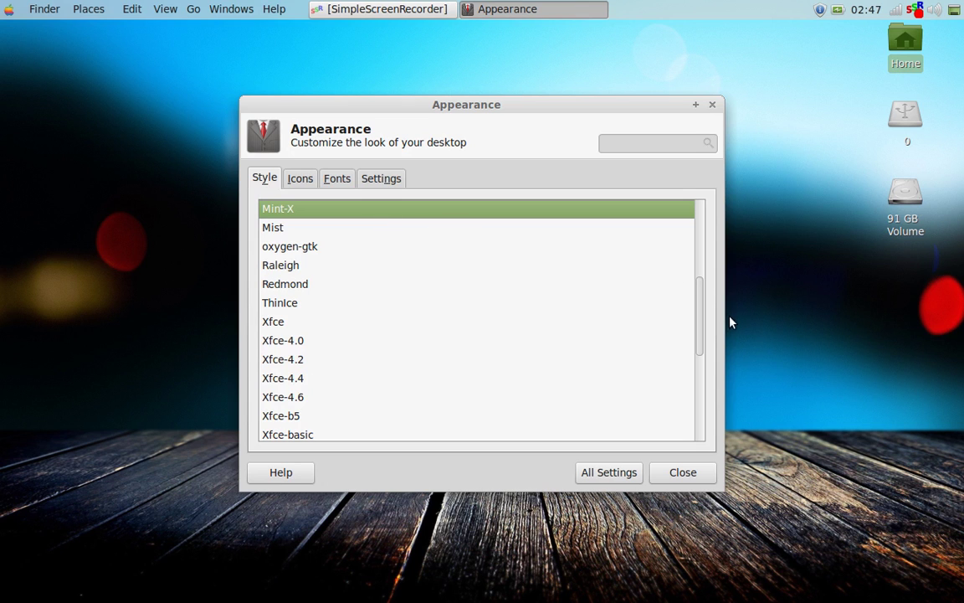
Try Adwaita and the Arc Brave, Dust, Human, Illustrious, Noble and Wine Userlist styles.
left_click_drag(699, 323, 702, 216)
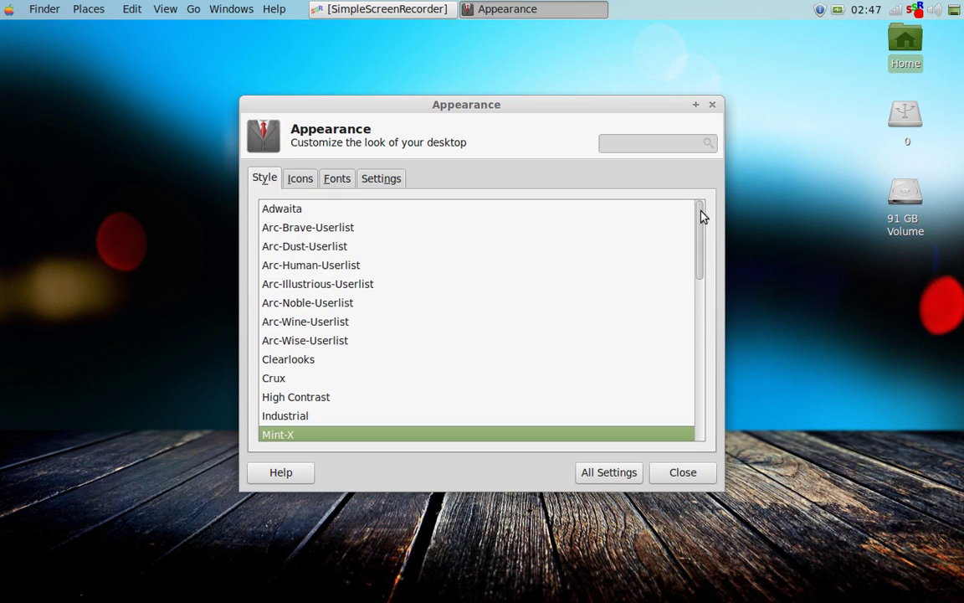
left_click(270, 213)
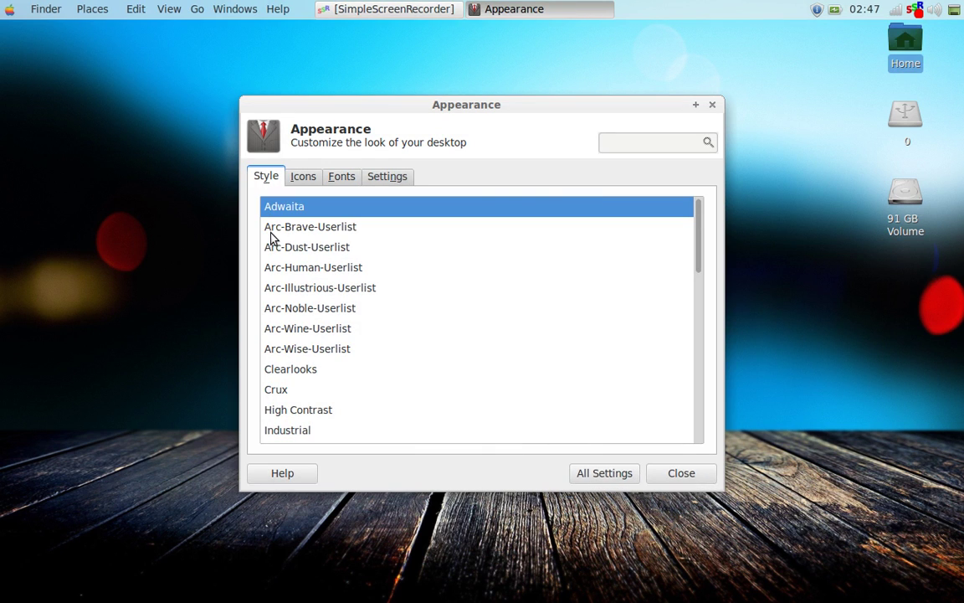
left_click(271, 236)
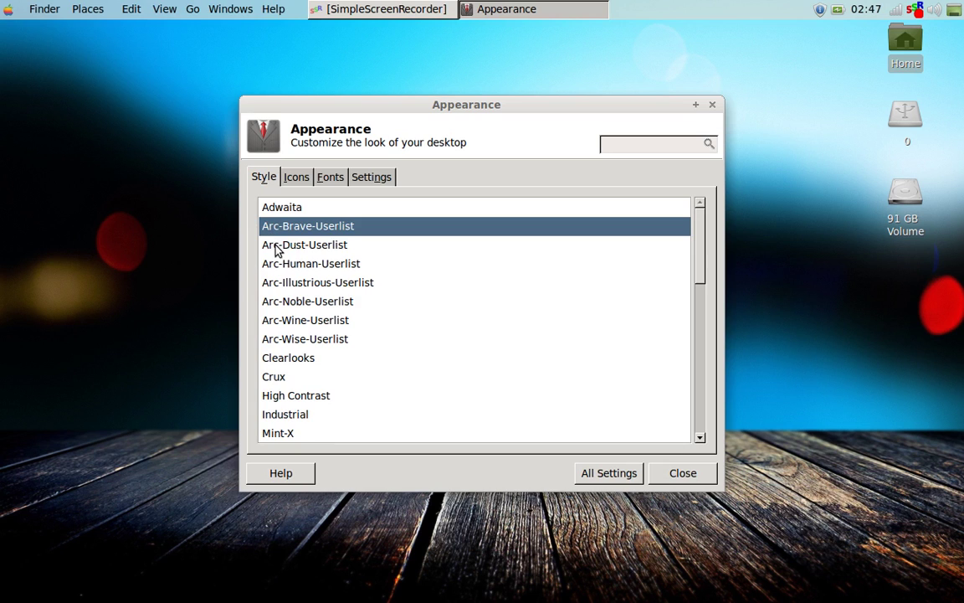
left_click(279, 251)
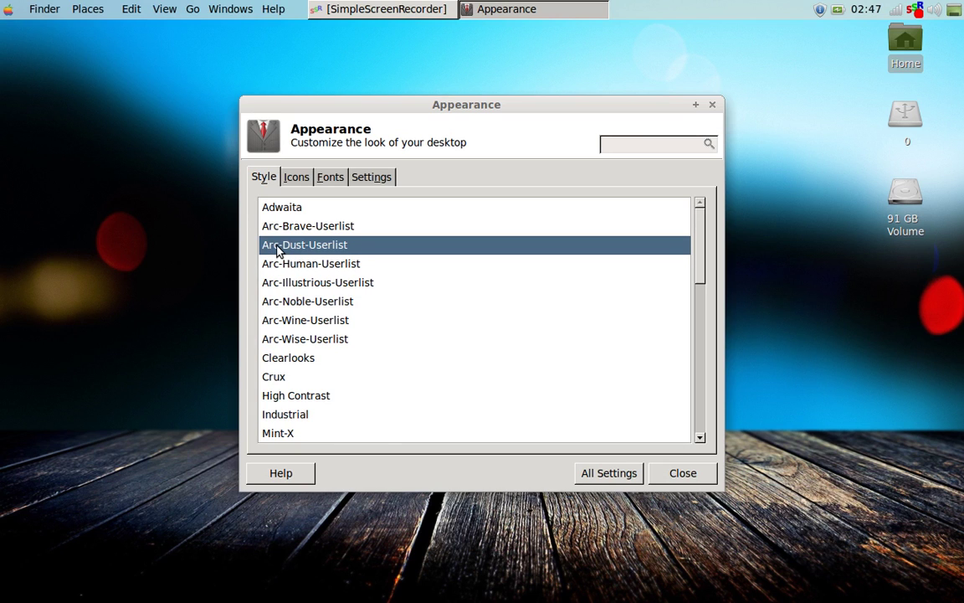
left_click(280, 270)
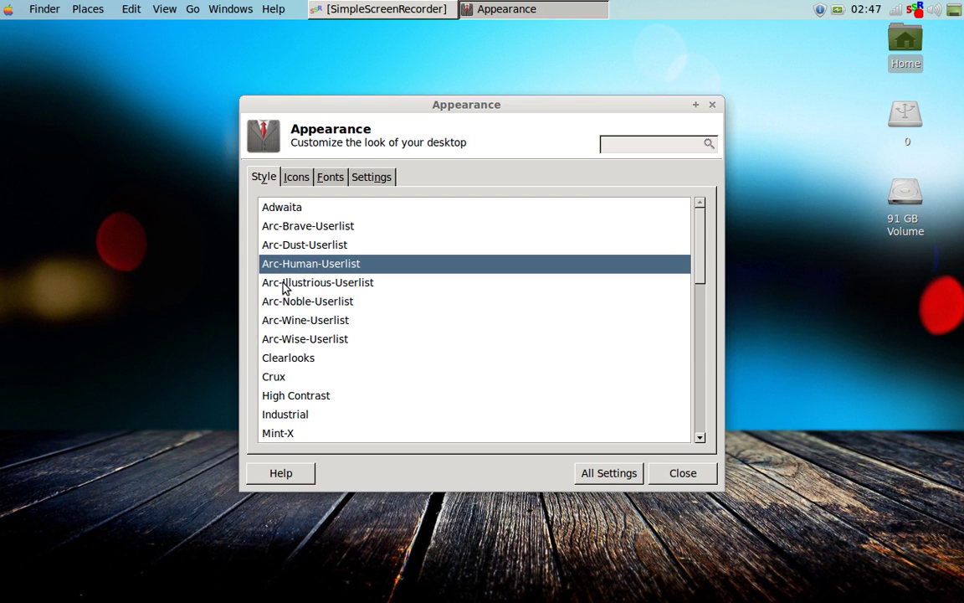
left_click(284, 288)
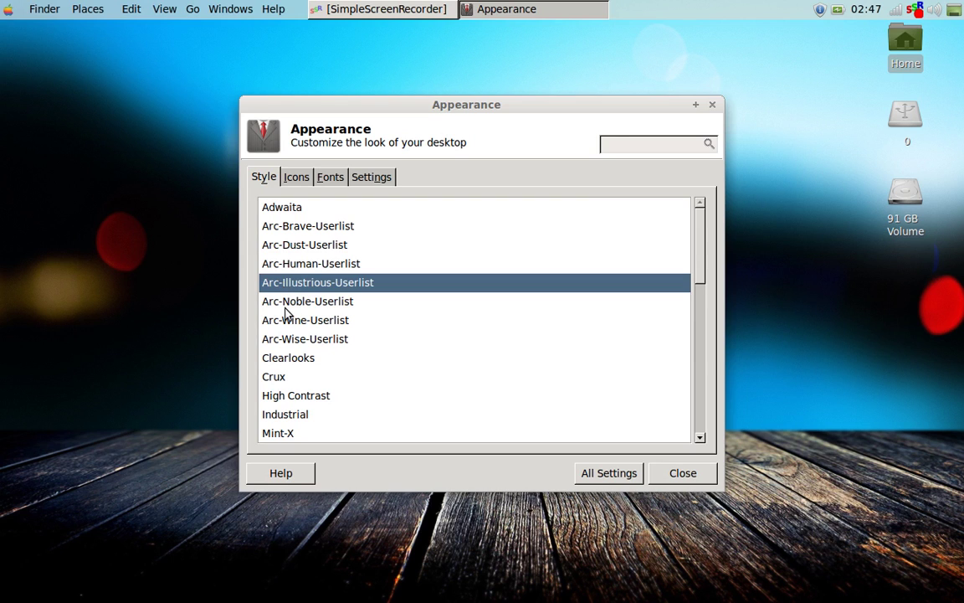
left_click(284, 308)
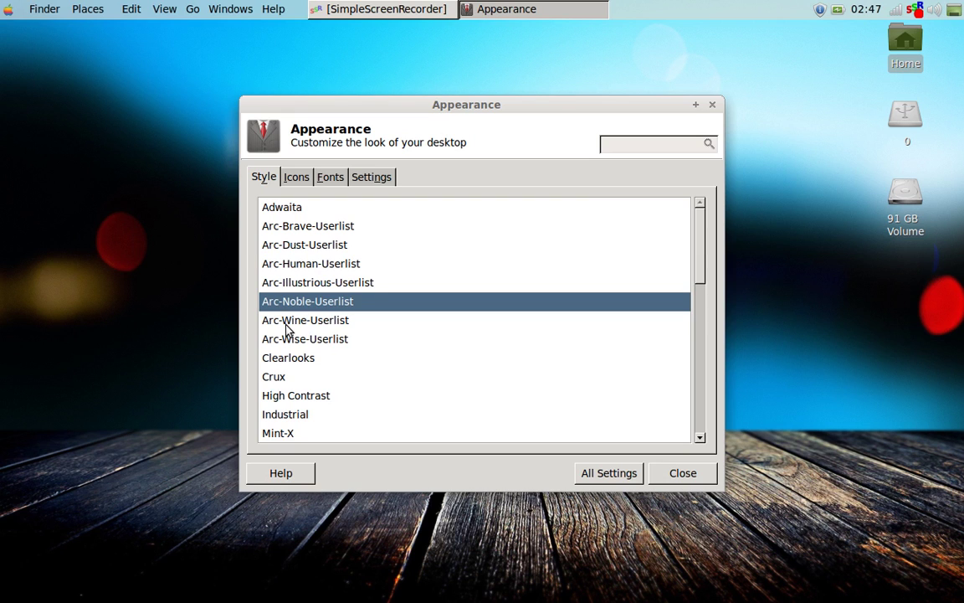
left_click(286, 326)
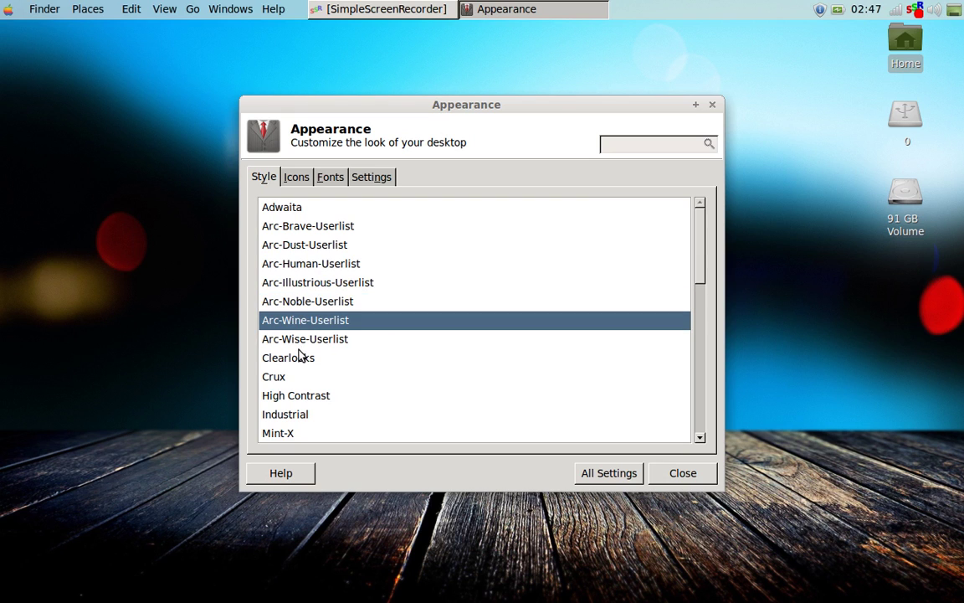
Compare Clearlooks with Crux and settle on Clearlooks as the widget style.
left_click(298, 356)
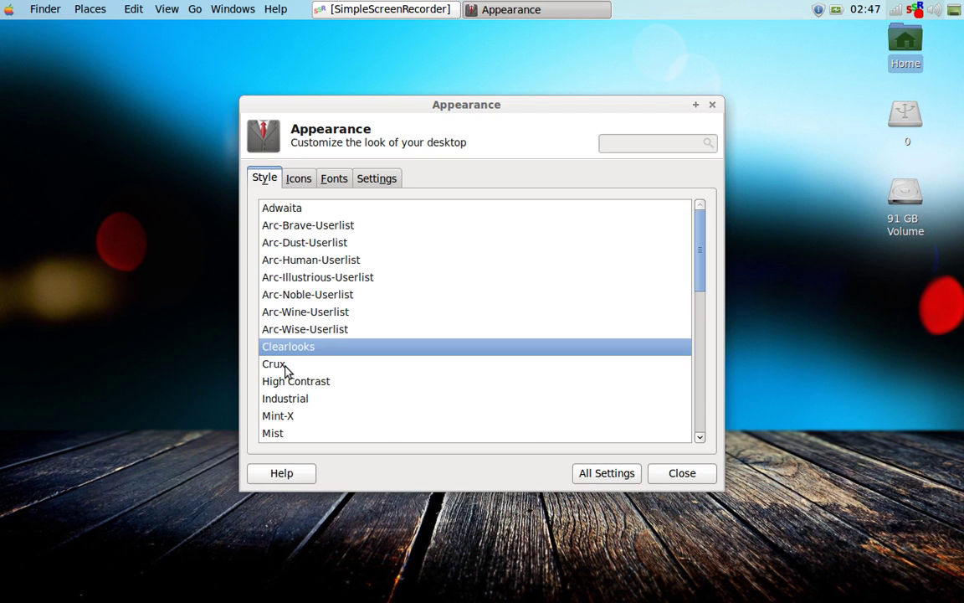
left_click(285, 365)
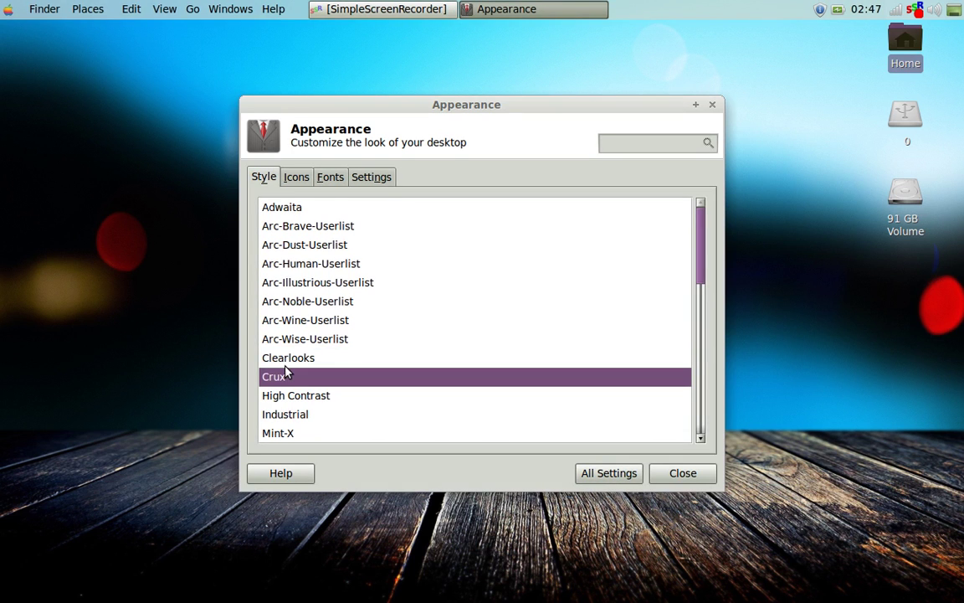
left_click(286, 358)
left_click(286, 360)
left_click(307, 360)
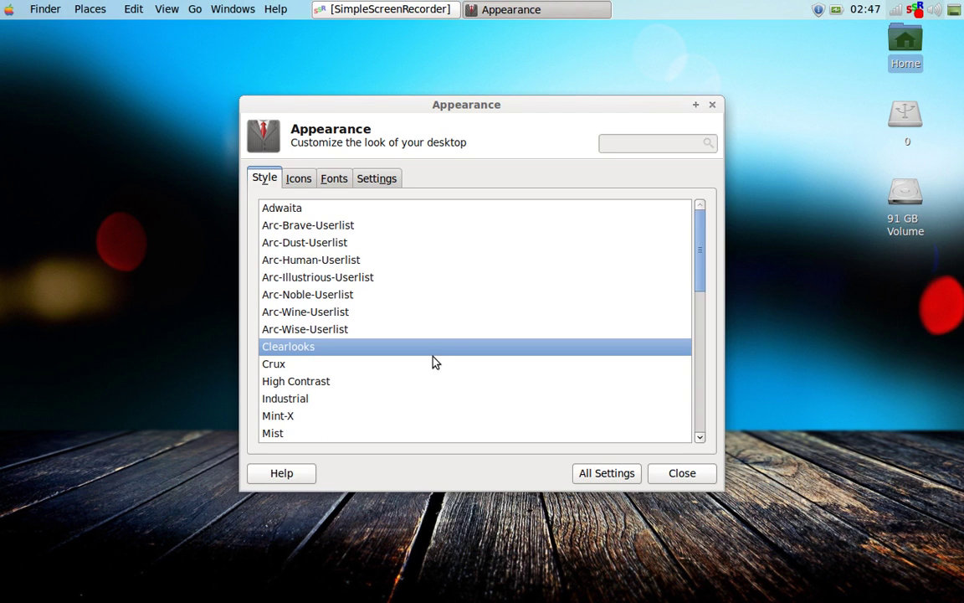
Close Appearance back to the Settings Manager overview, and open and close the application menu twice.
left_click(607, 473)
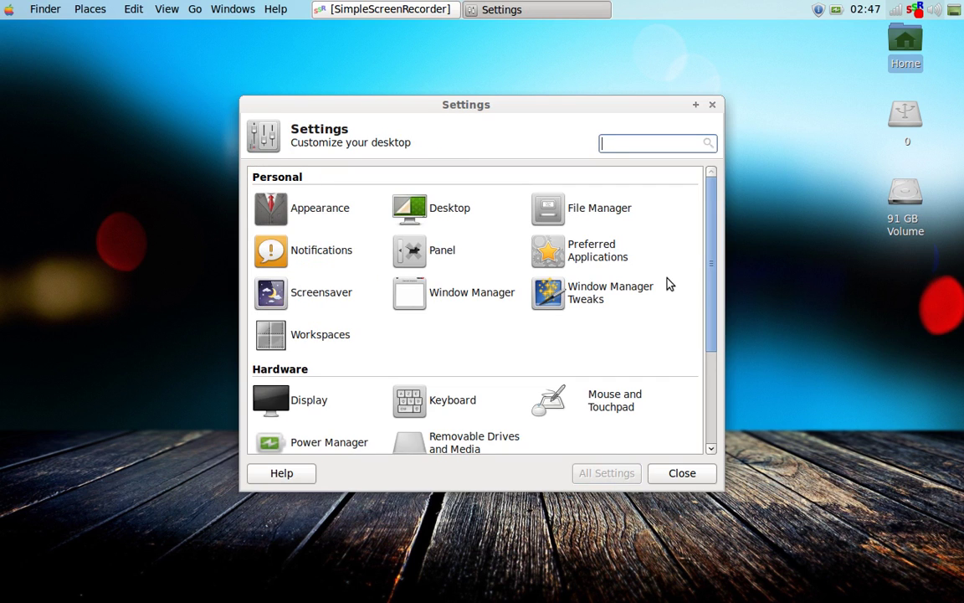
left_click(8, 10)
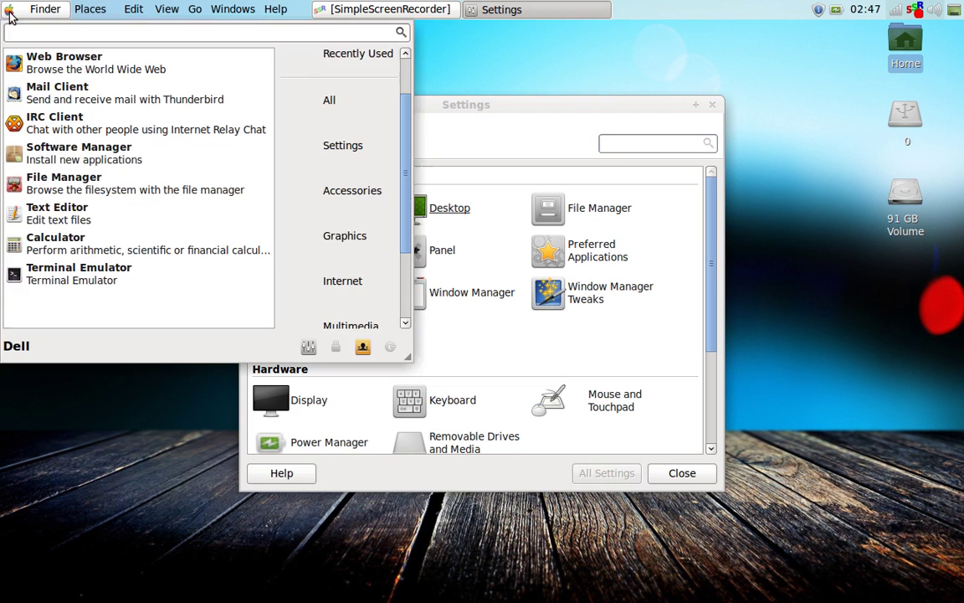
left_click(8, 10)
left_click(8, 10)
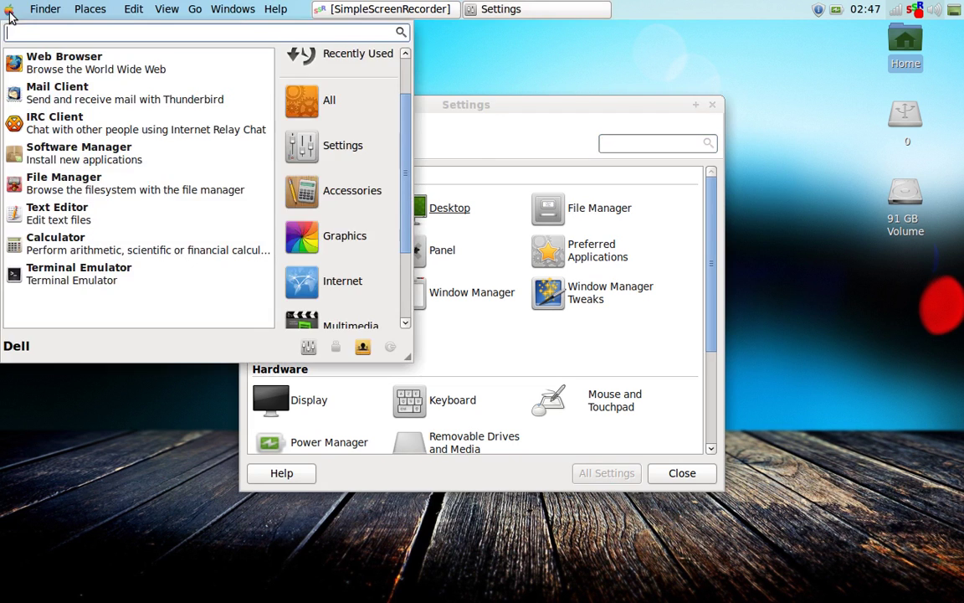
left_click(8, 10)
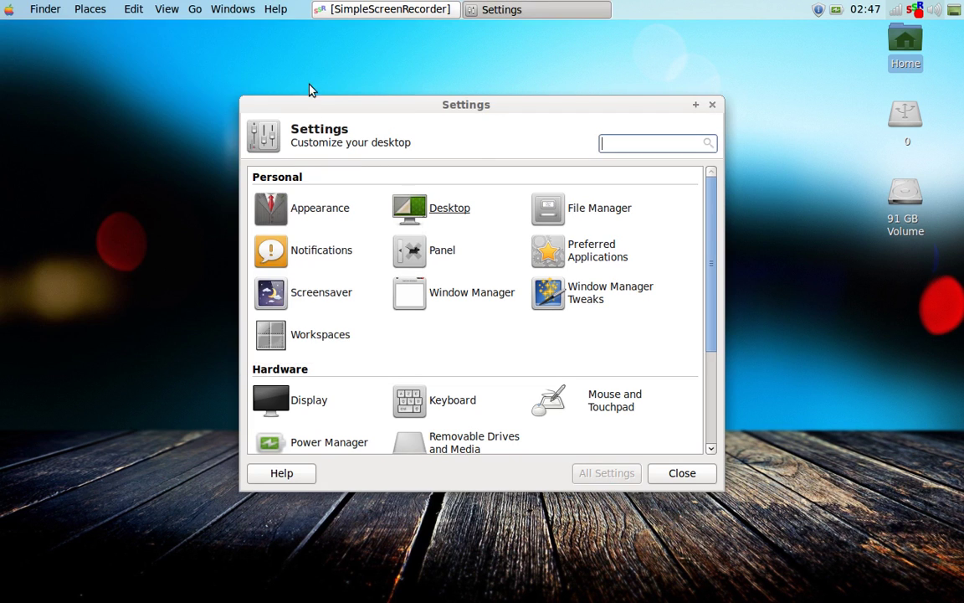
From the Finder button's Whisker Menu properties, open the icon chooser showing Apple-Icon.png in home.
right_click(9, 12)
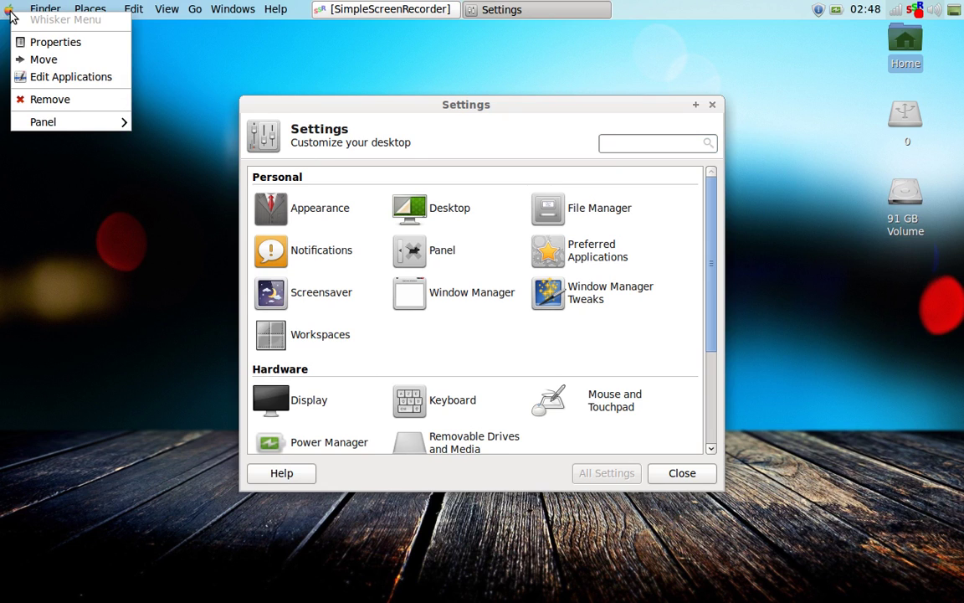
left_click(49, 44)
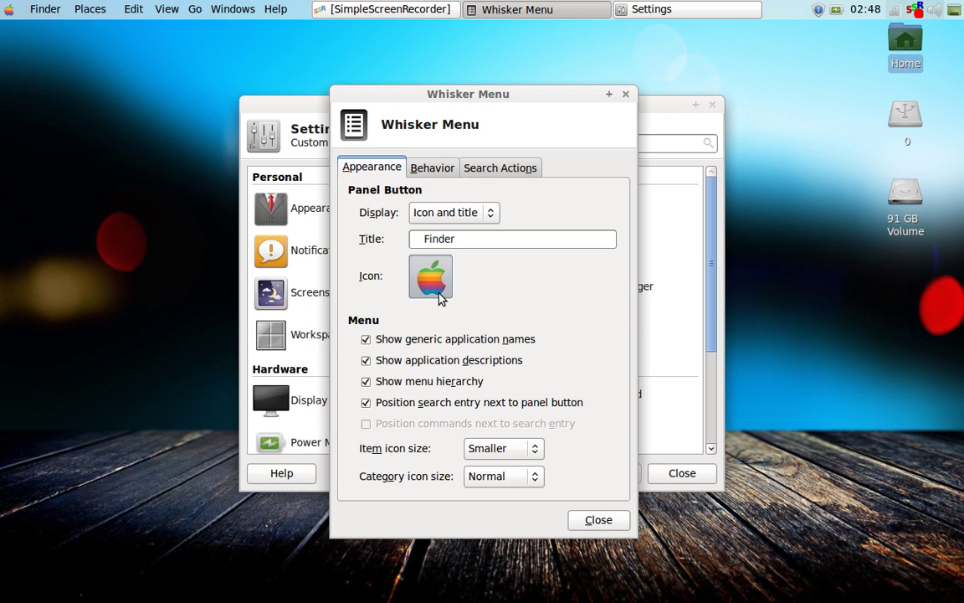
left_click(440, 299)
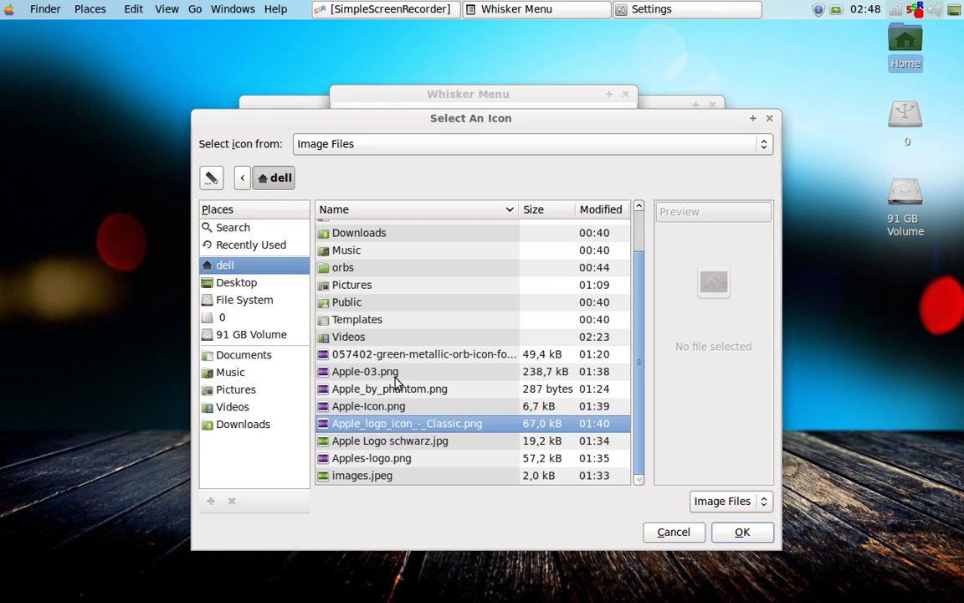
Preview the apple images and set Apple-03.png as the Whisker Menu icon.
left_click(394, 374)
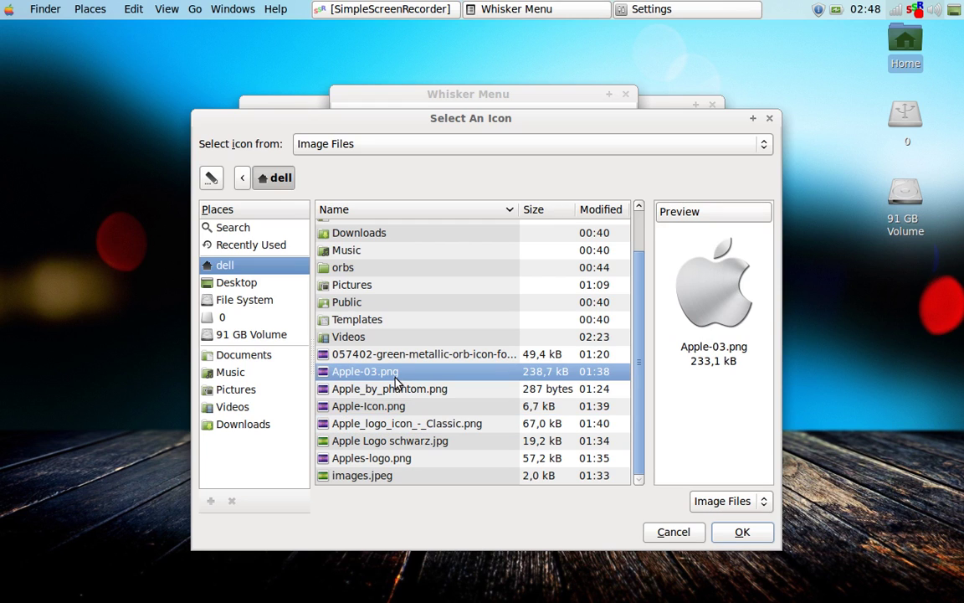
left_click(395, 392)
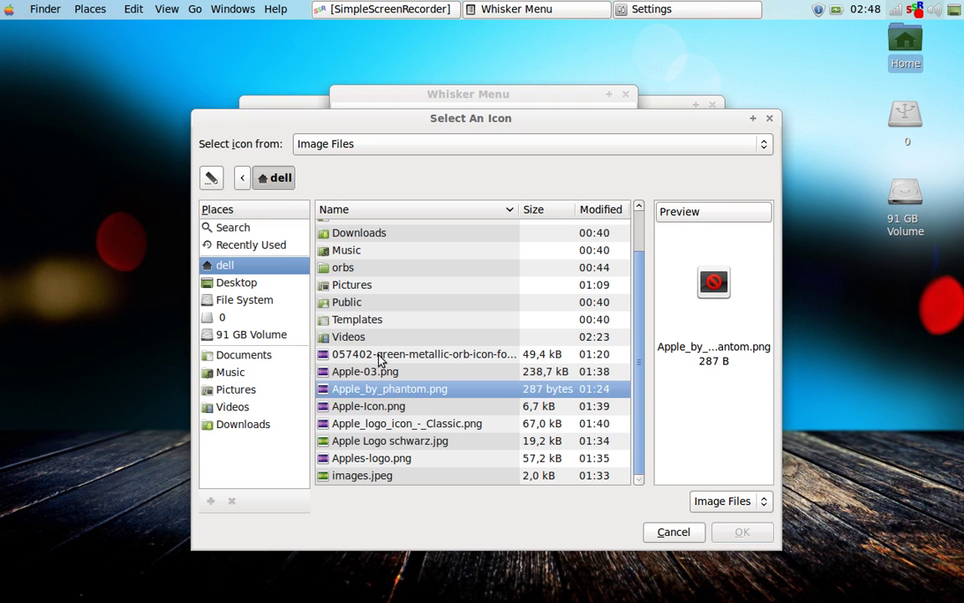
left_click(379, 354)
left_click(370, 372)
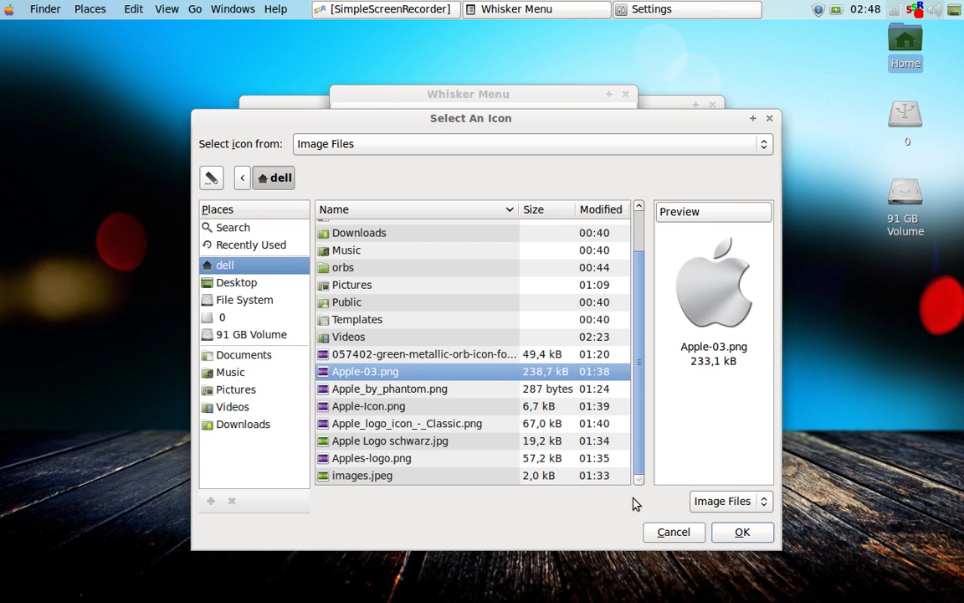
left_click(741, 532)
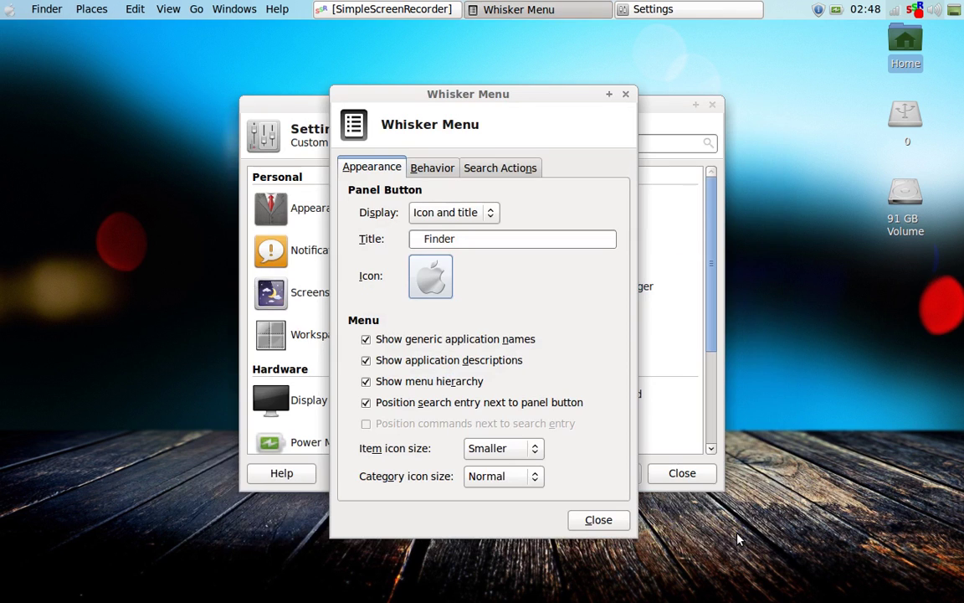
Switch the icon to the grey Apple-Icon.png, check the panel button, and close the properties.
left_click(432, 285)
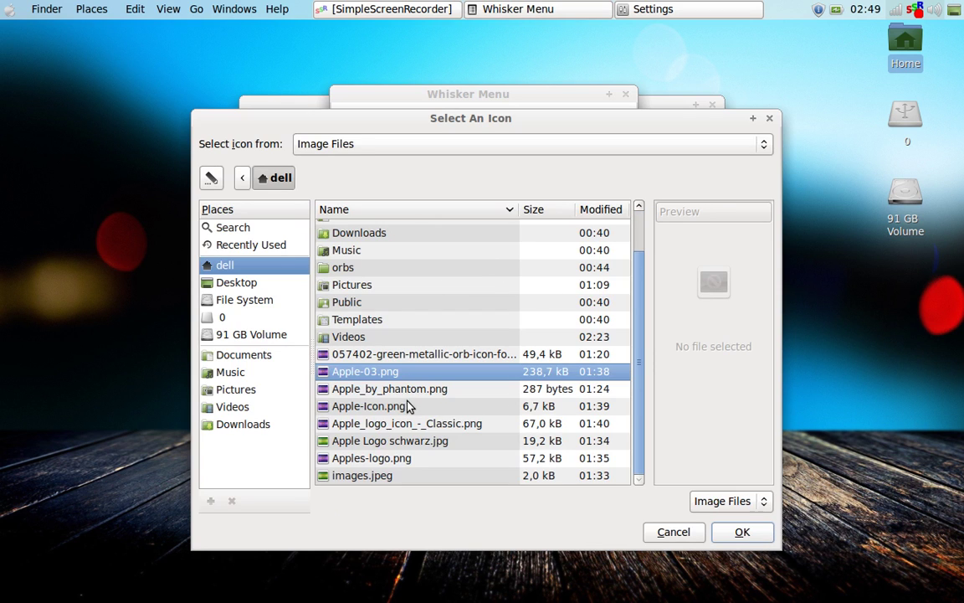
left_click(408, 407)
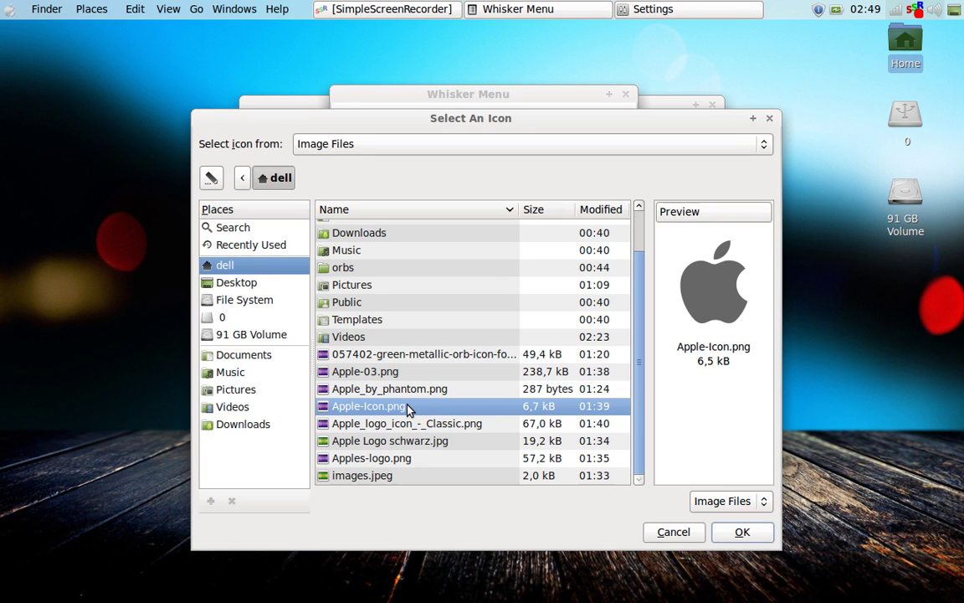
left_click(758, 534)
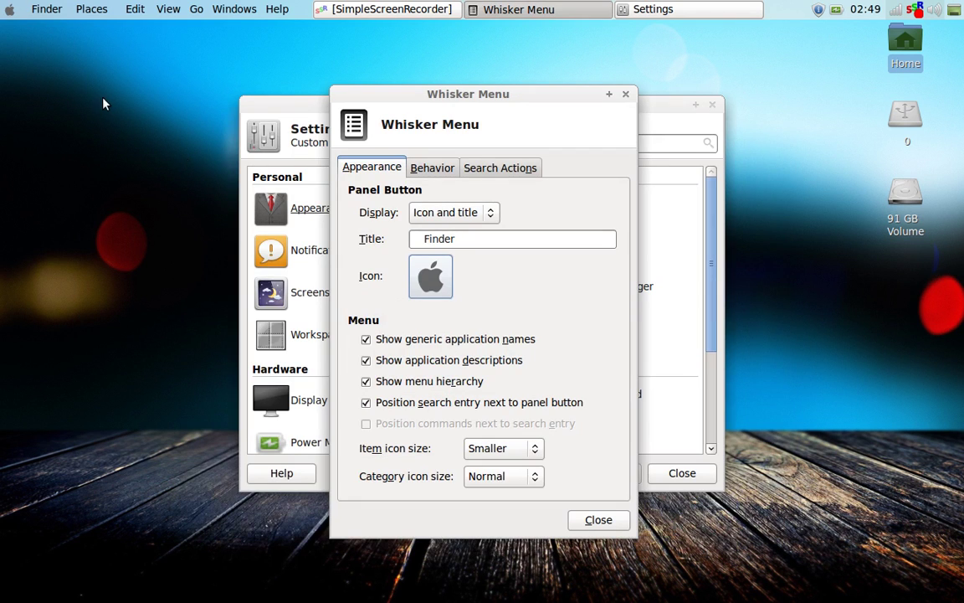
left_click(11, 9)
left_click(11, 9)
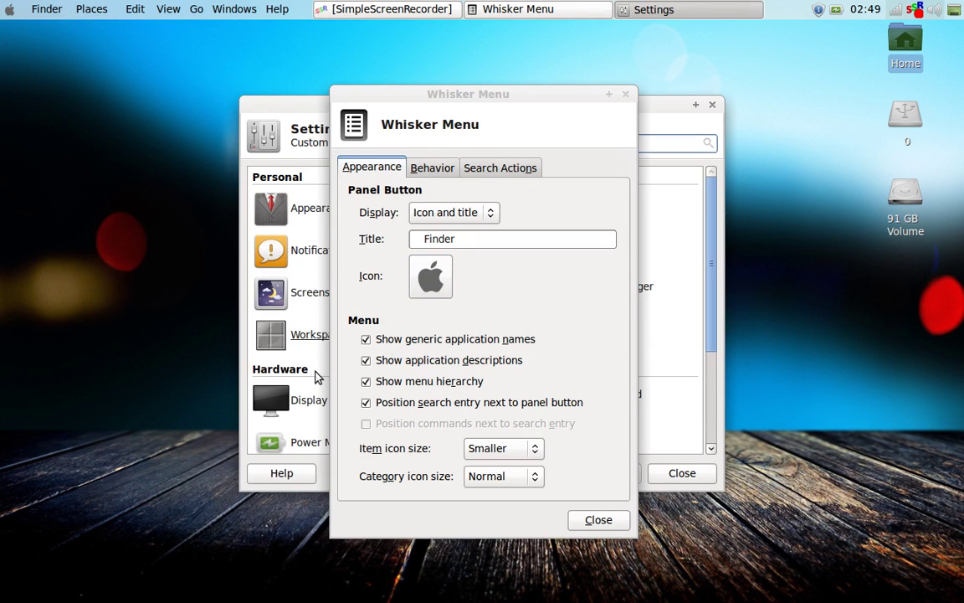
left_click(617, 536)
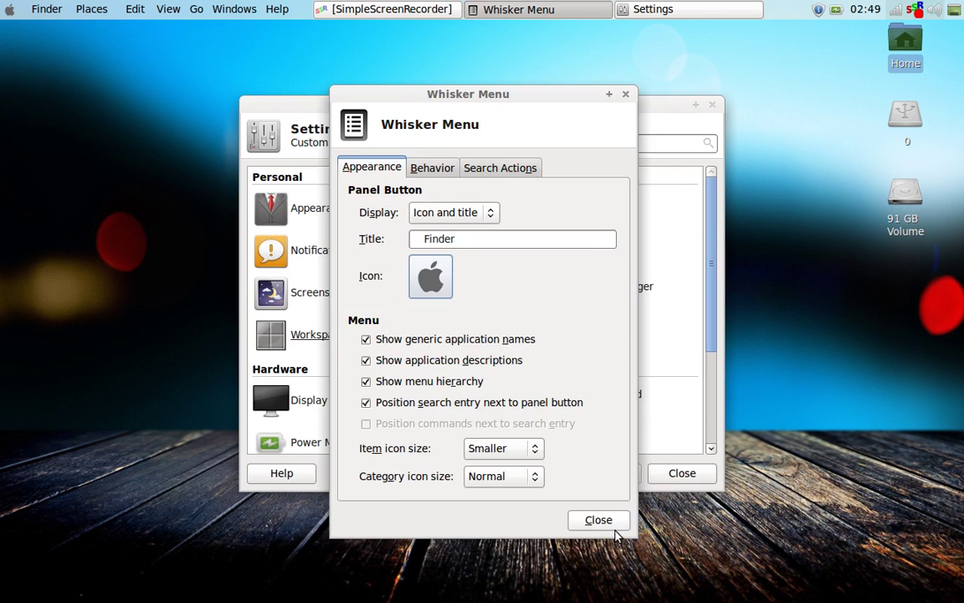
left_click(616, 522)
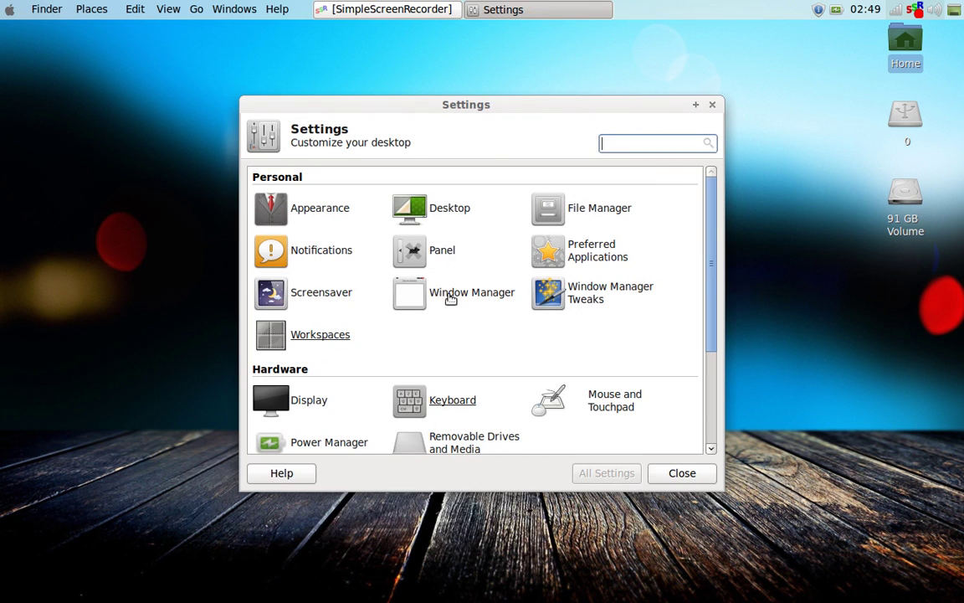
Move the Settings Manager higher, scroll through its categories, then close the window.
left_click_drag(491, 106, 533, 33)
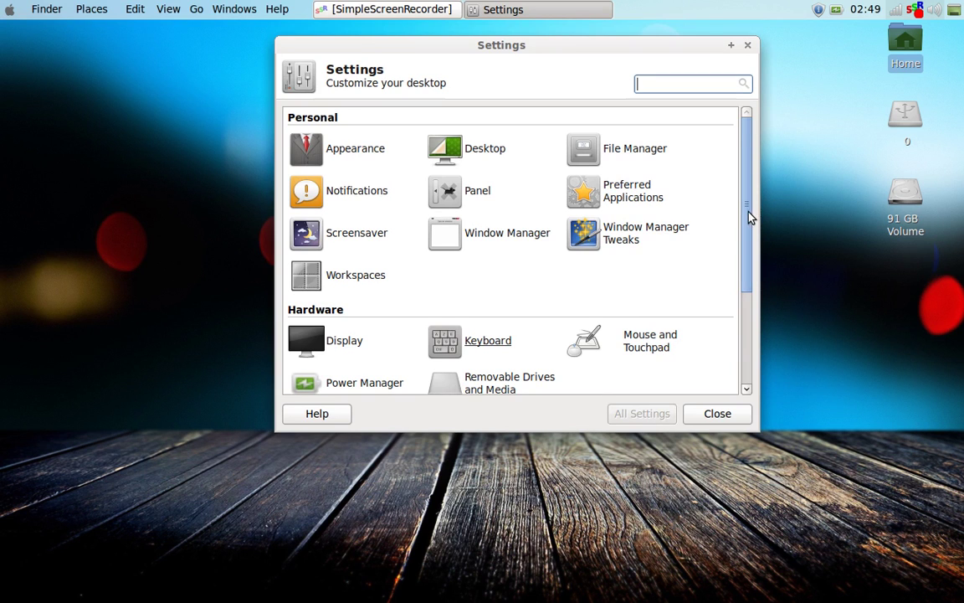
left_click_drag(749, 215, 751, 297)
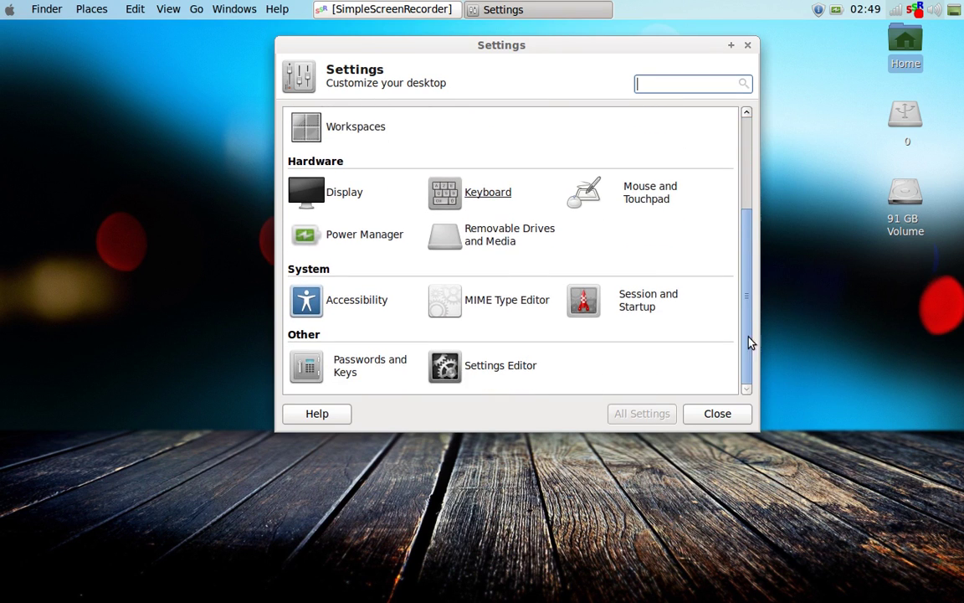
scroll(745, 274, "up", 2)
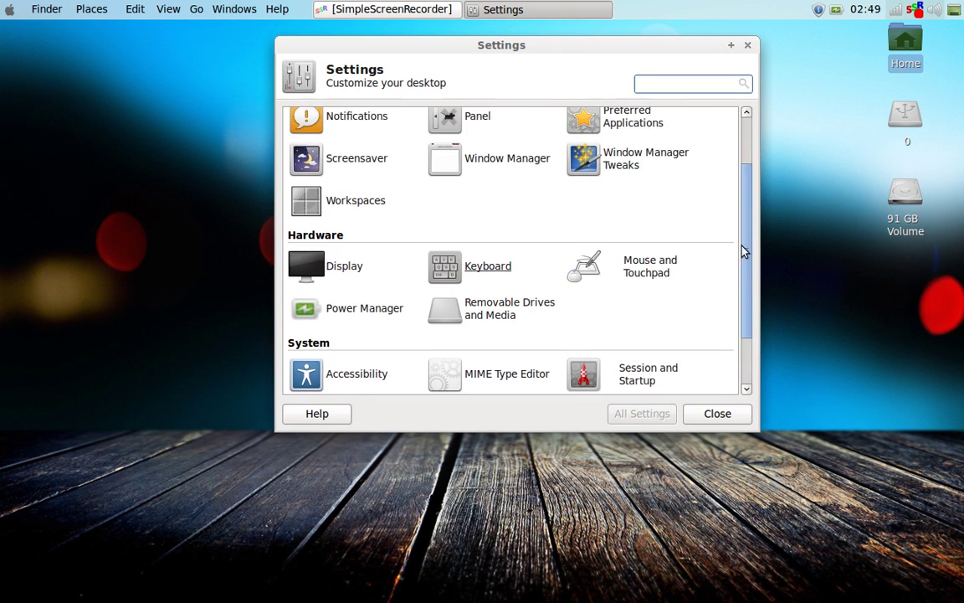
scroll(743, 226, "up", 2)
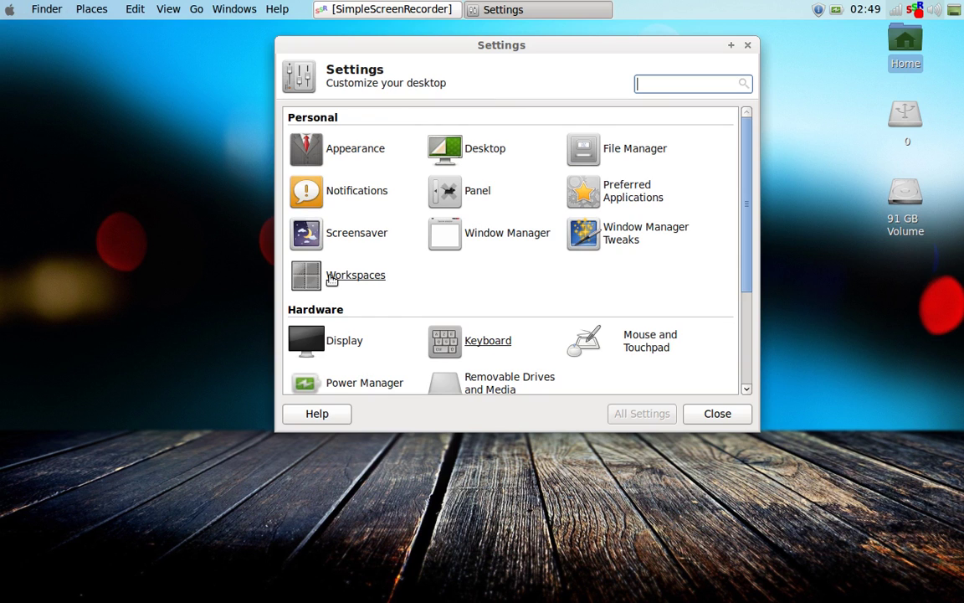
left_click_drag(750, 245, 756, 350)
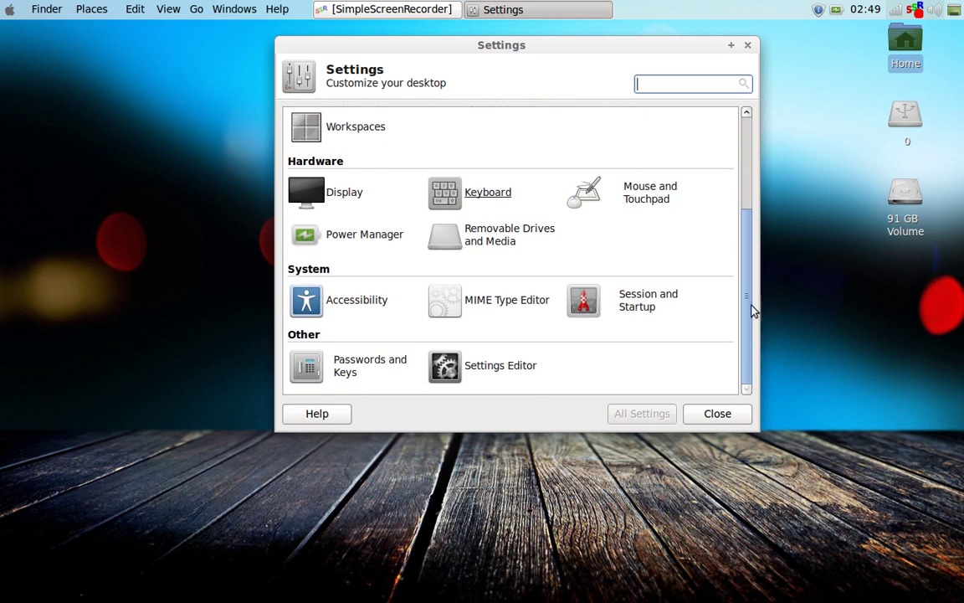
left_click_drag(751, 308, 746, 153)
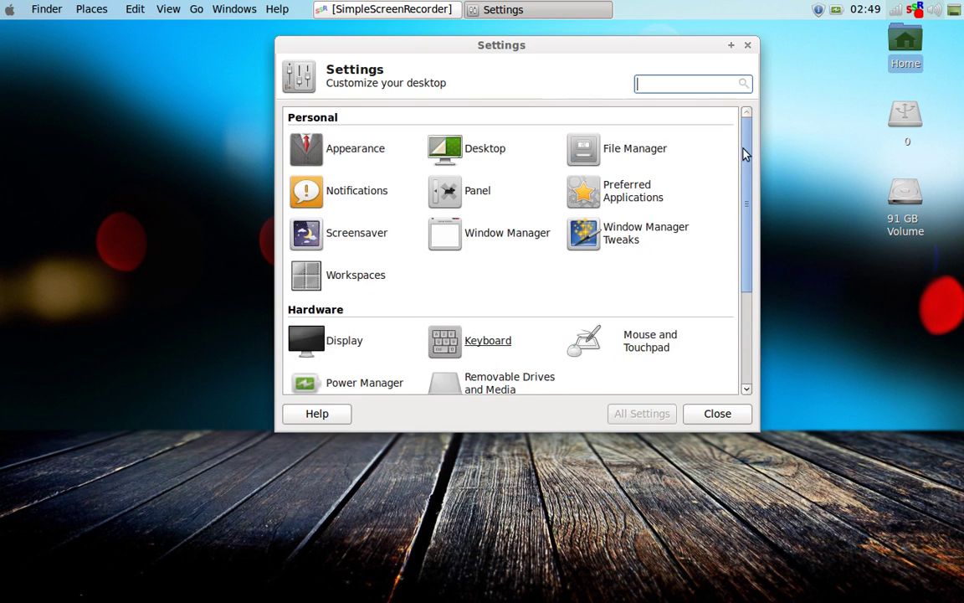
left_click(748, 45)
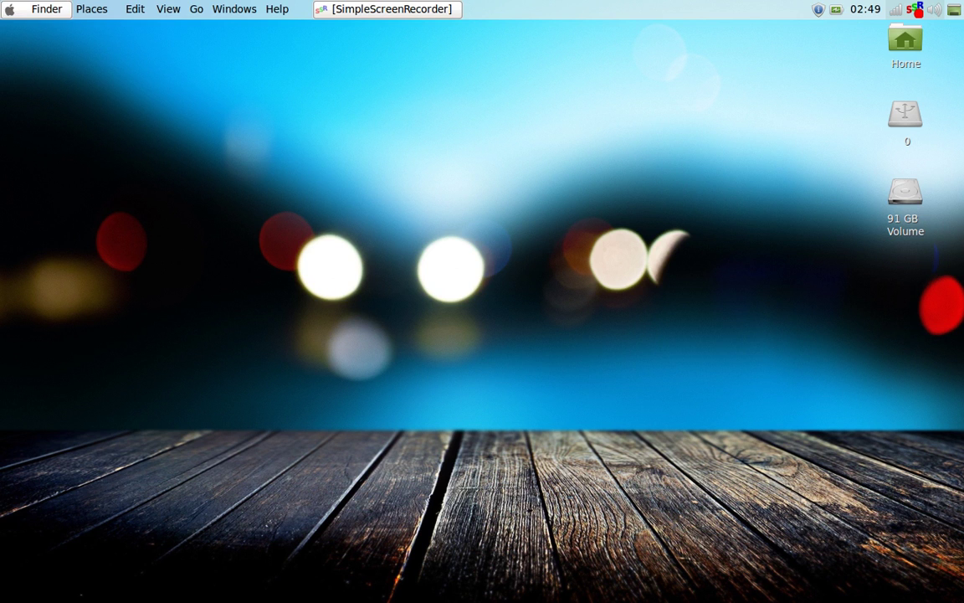
Search all applications for 'ca' and launch Multi-purpose Dock and Desklets.
left_click(47, 9)
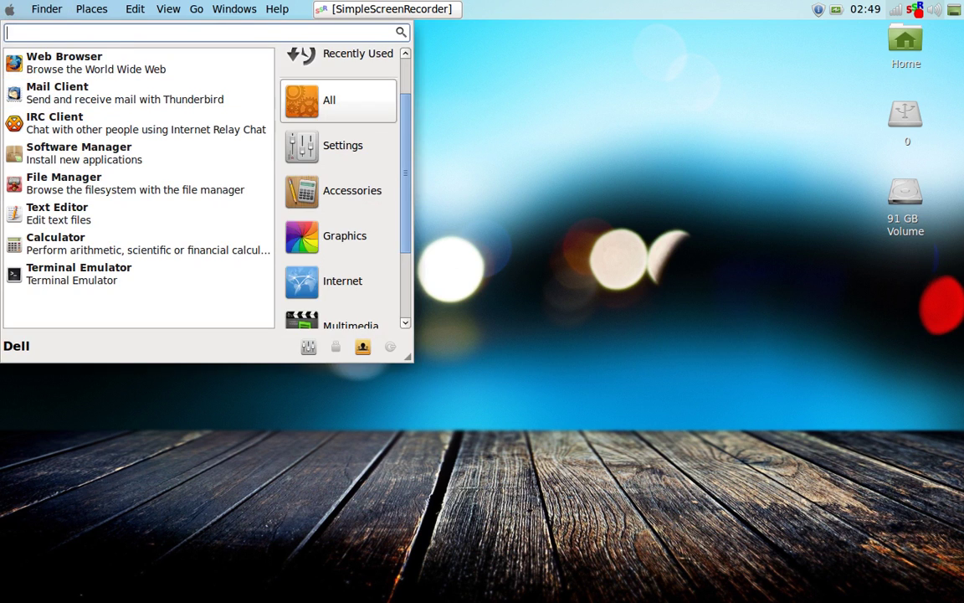
left_click(339, 101)
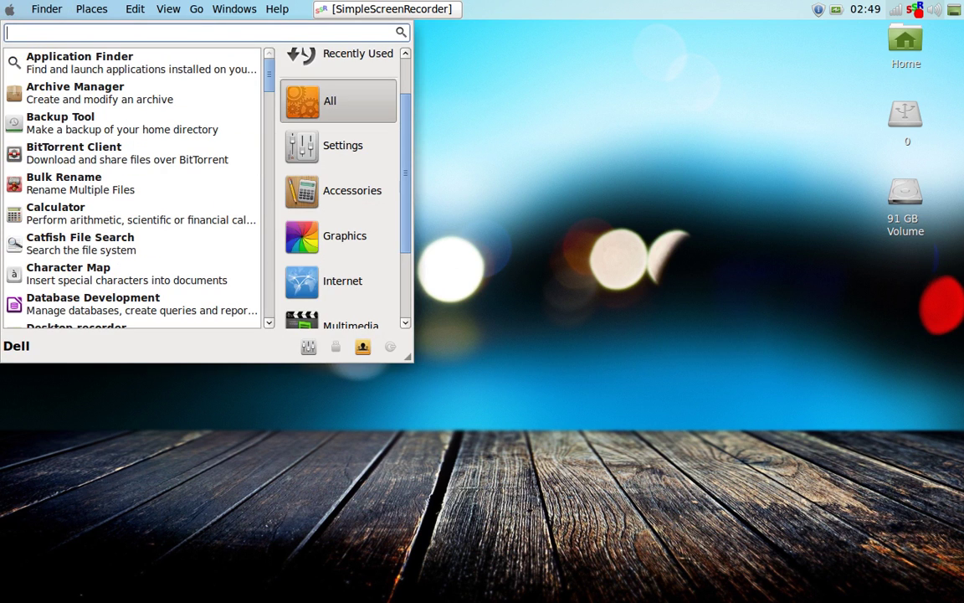
scroll(130, 184, "down", 10)
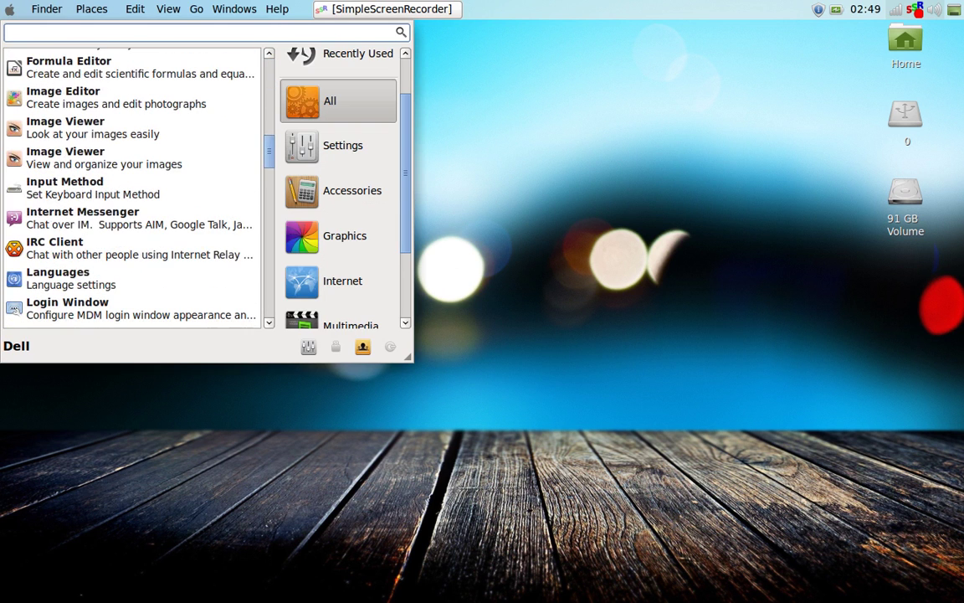
scroll(177, 251, "down", 5)
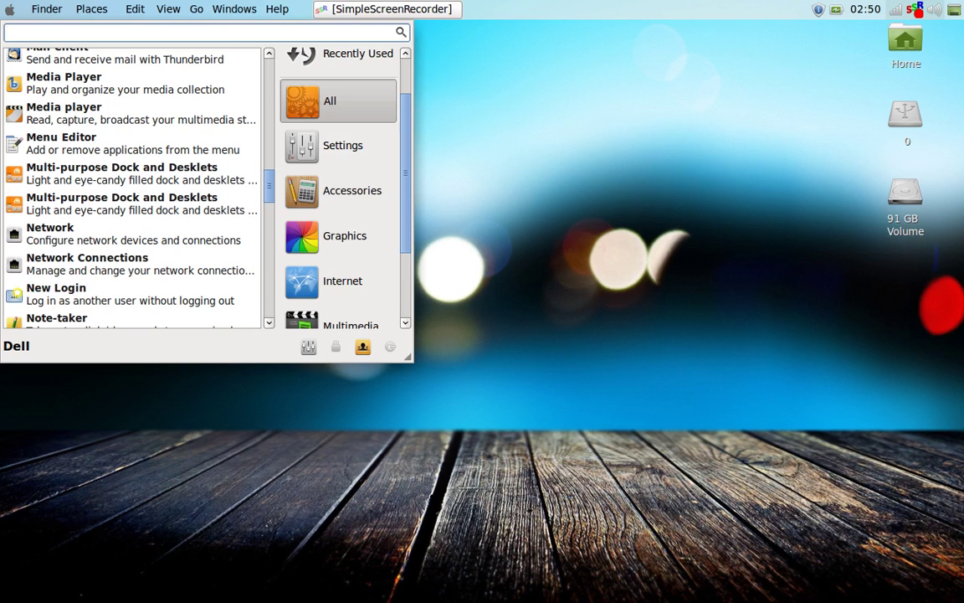
left_click(230, 36)
type("ca")
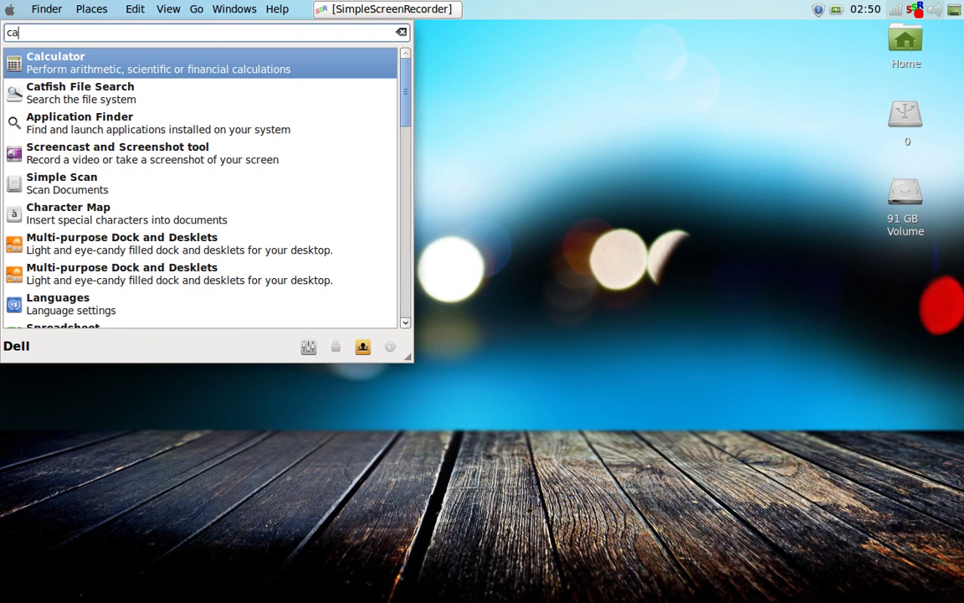
left_click(199, 275)
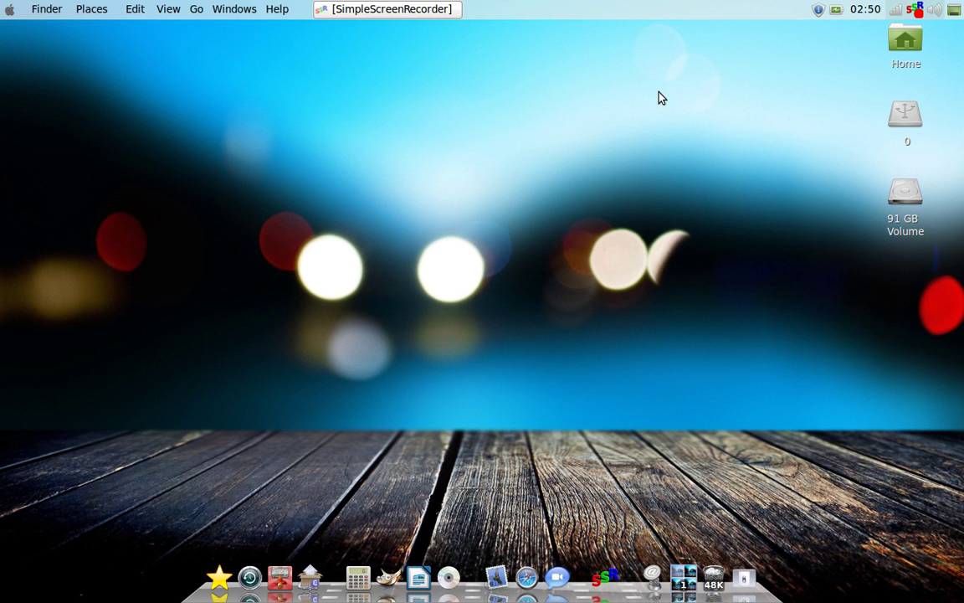
Check the Apple menu, then bring up the SimpleScreenRecorder tray menu with Pause, Save and Cancel.
left_click(10, 11)
left_click(10, 12)
left_click(919, 9)
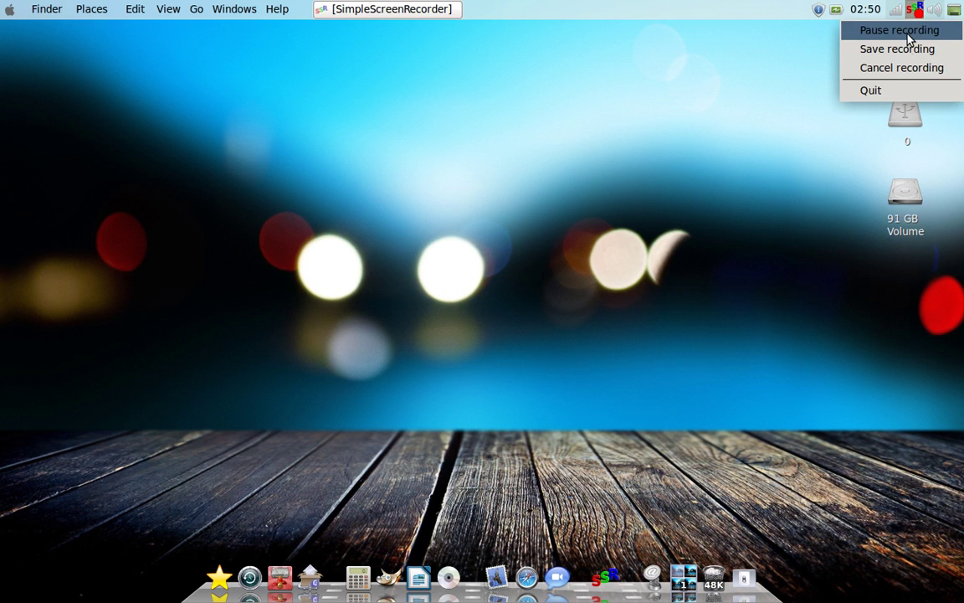